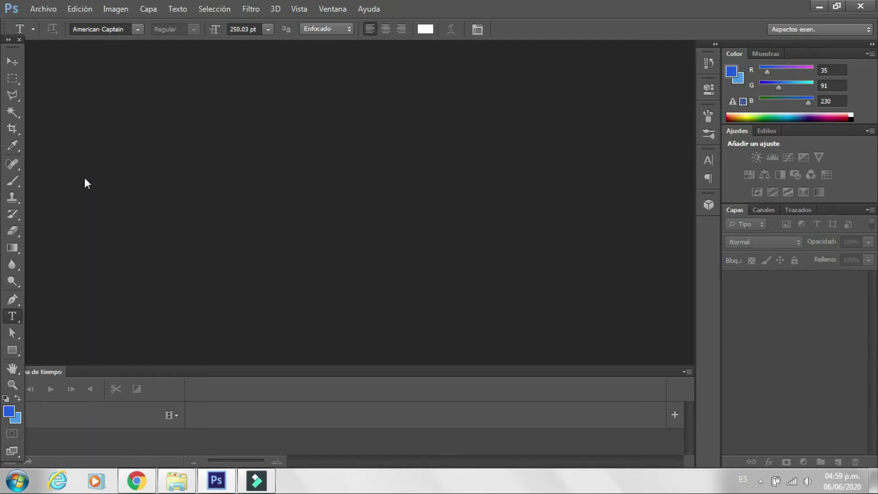
Create a new white 1700 × 2500 px document at 72 ppi
left_click(48, 6)
left_click(43, 23)
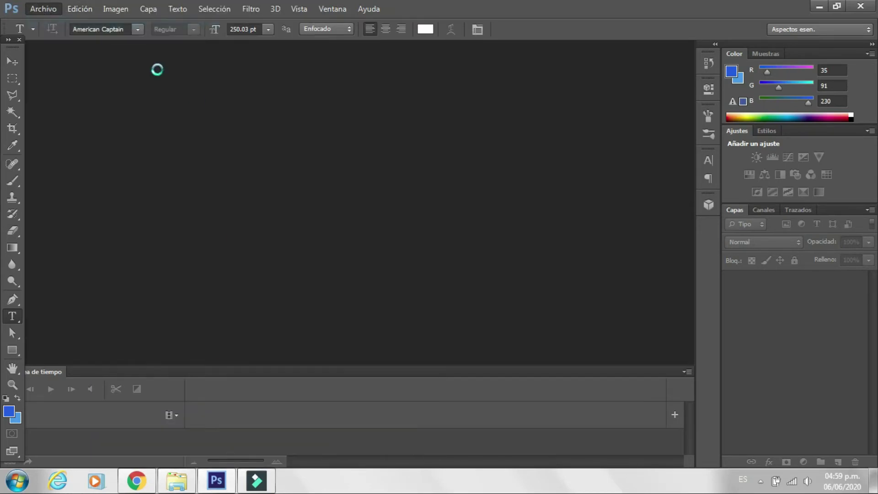
left_click(351, 168)
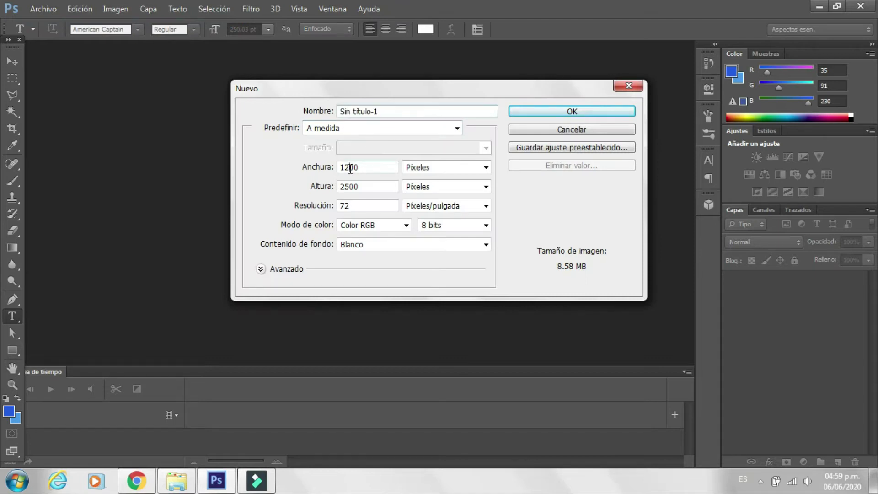
key("BackSpace")
type("7")
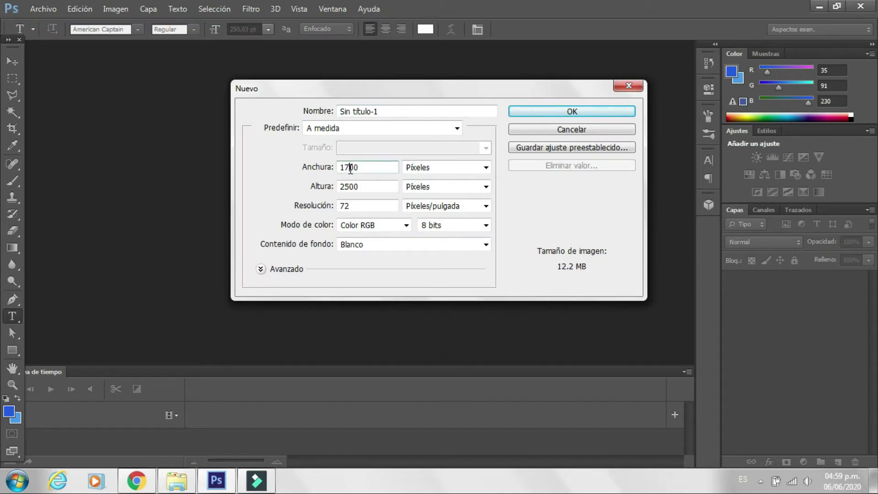
key("Return")
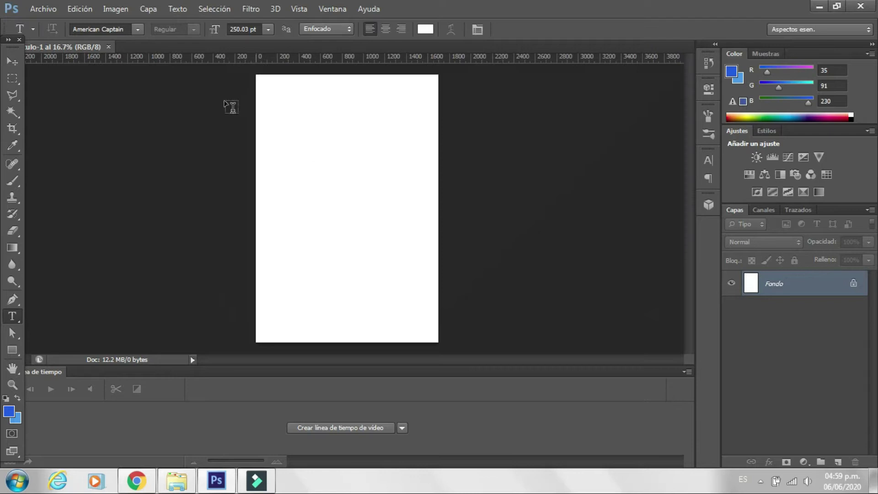
Open the fondojurassik grunge texture image
left_click(54, 13)
left_click(57, 32)
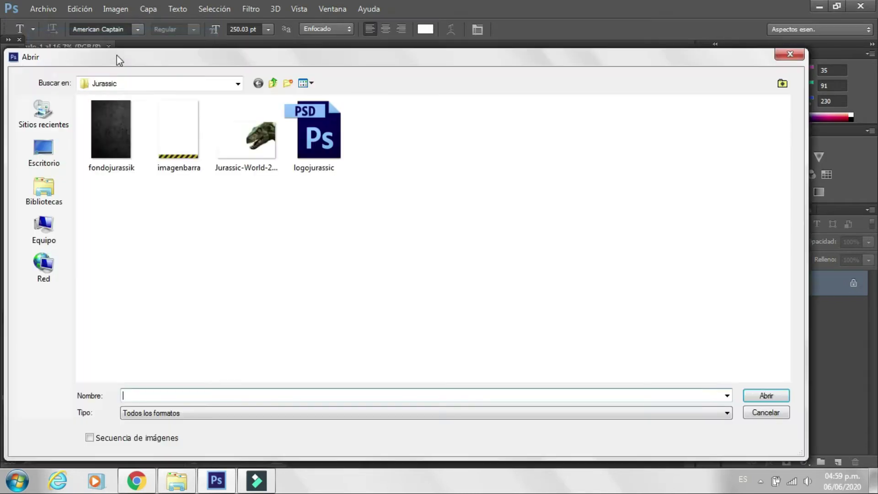
left_click(115, 132)
left_click(772, 396)
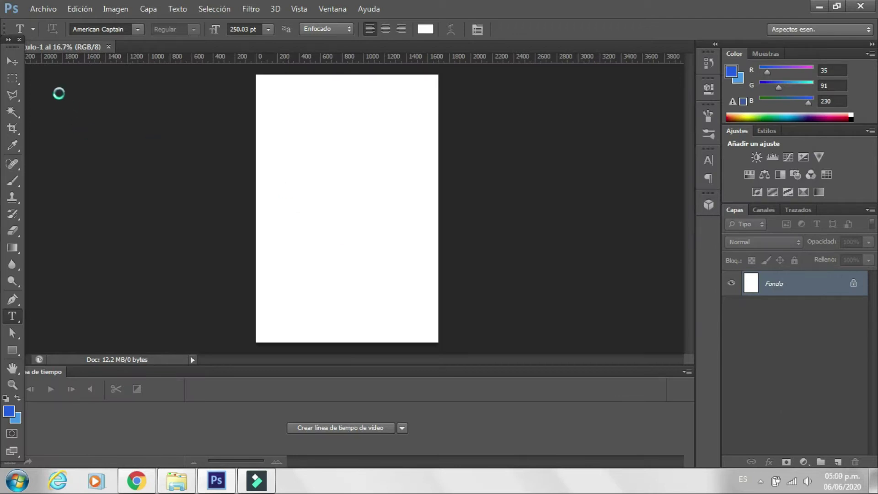
Move the texture into the new document as Capa 1, covering the canvas
left_click(14, 67)
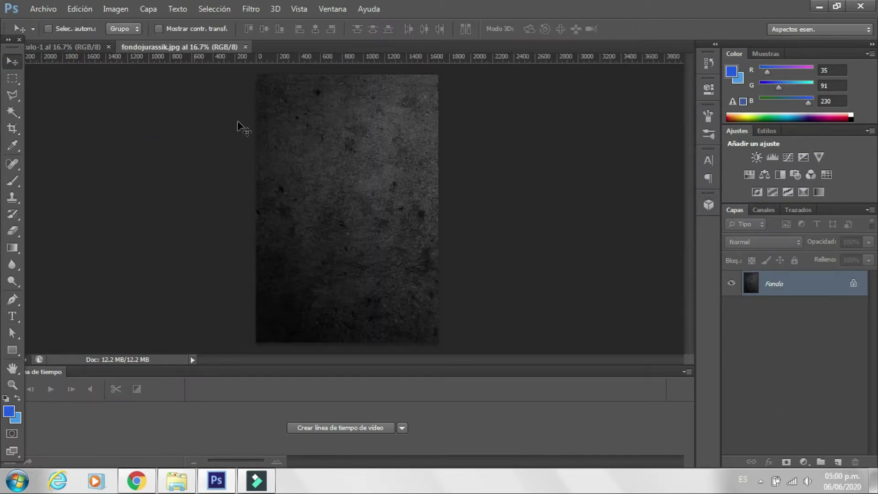
mouse_move(341, 154)
left_mouse_down()
mouse_move(69, 54)
mouse_move(213, 140)
left_mouse_up()
left_click_drag(323, 164, 332, 149)
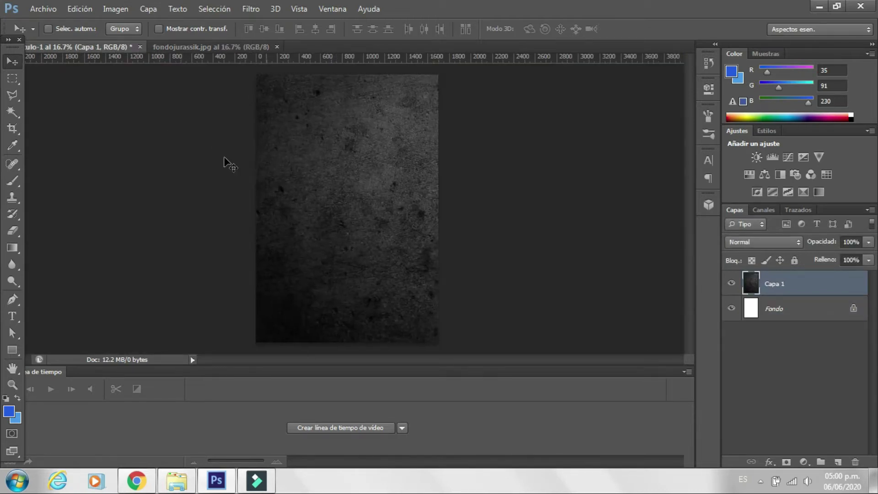
left_click(53, 10)
Open imagenbarra and delete its white area with the Magic Wand after unlocking the layer
left_click(49, 35)
left_click(178, 135)
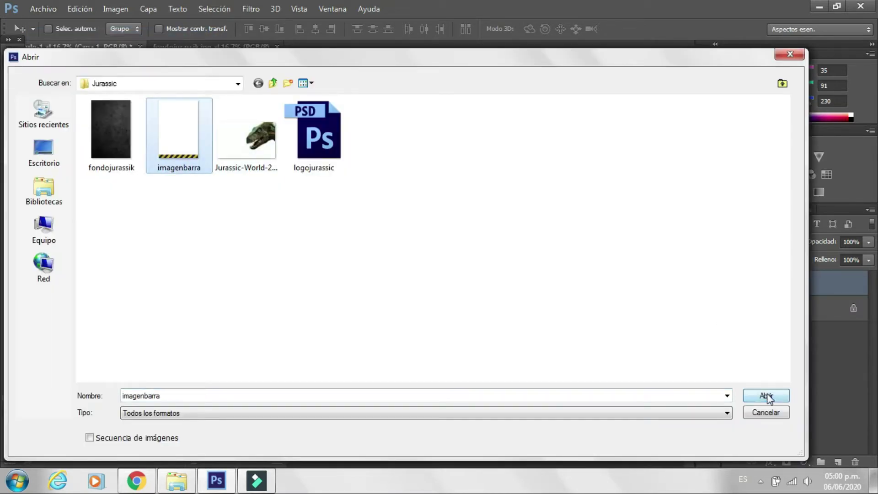
left_click(767, 396)
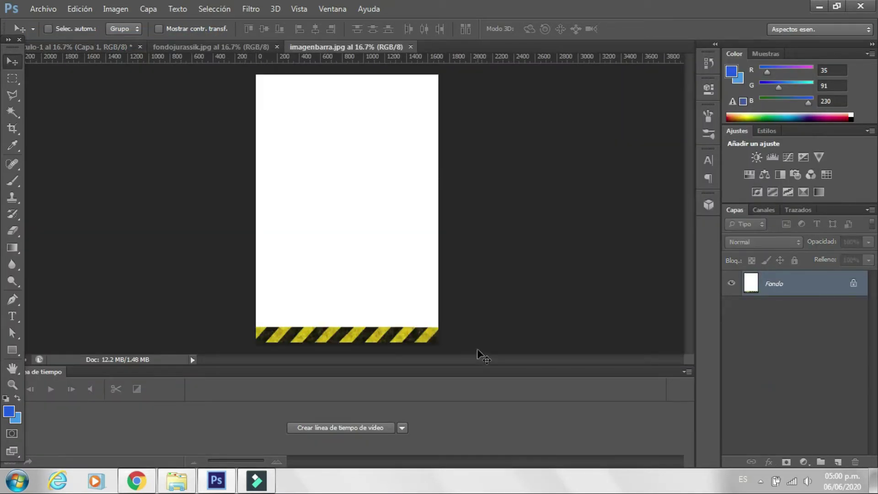
scroll(402, 237, "up", 1)
scroll(363, 241, "down", 2)
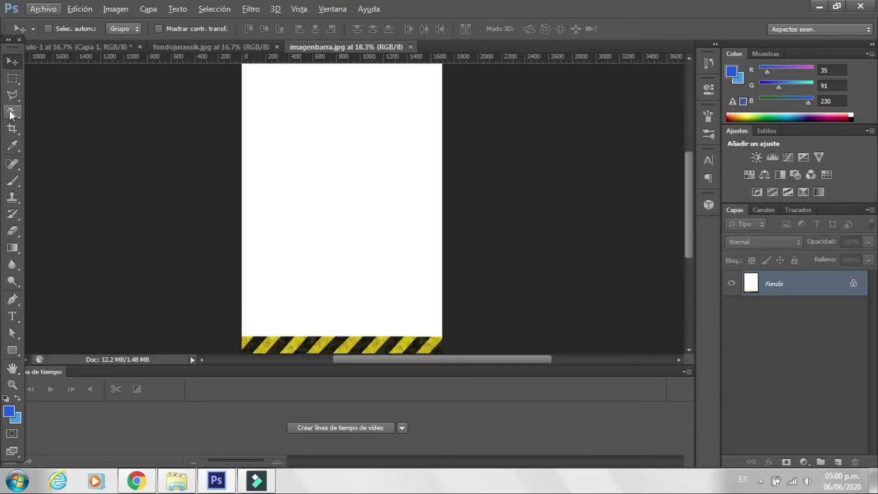
left_click(11, 113)
left_click(379, 170)
left_click(849, 287)
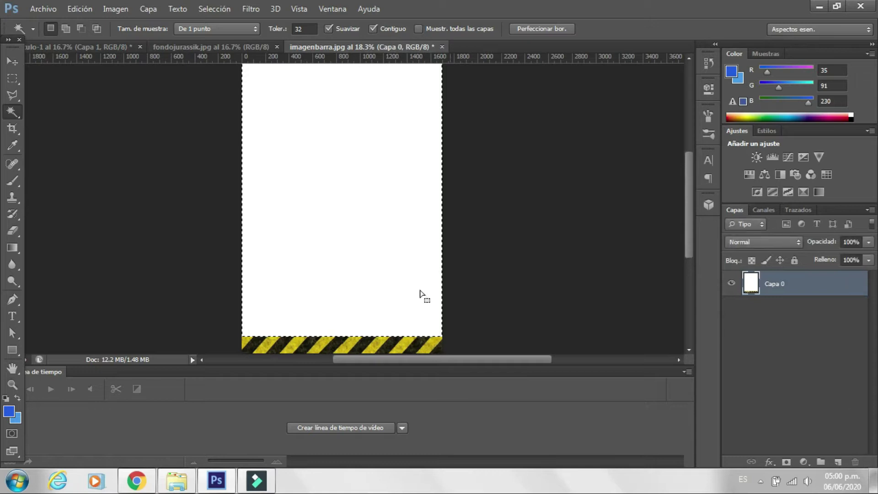
key("Delete")
key("ctrl+d")
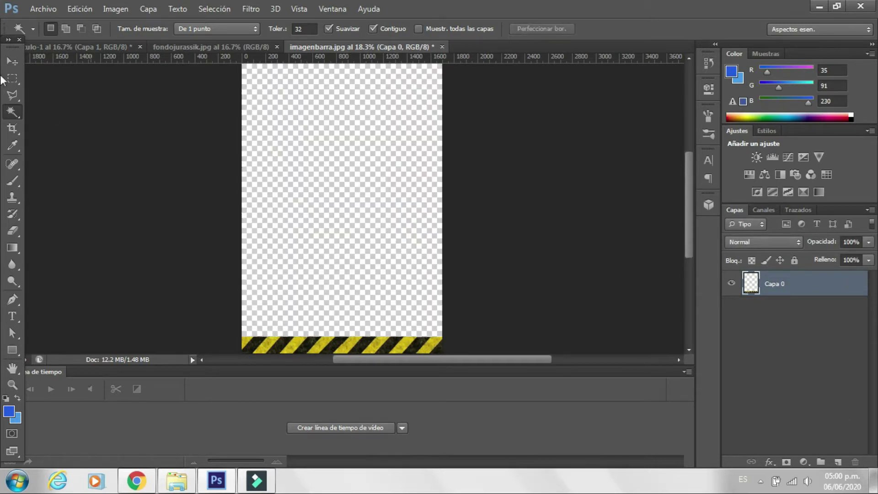
Move the stripe bar into the invitation's bottom and close imagenbarra without saving
left_click(11, 59)
mouse_move(432, 347)
left_mouse_down()
mouse_move(104, 50)
mouse_move(392, 179)
mouse_move(425, 338)
left_mouse_up()
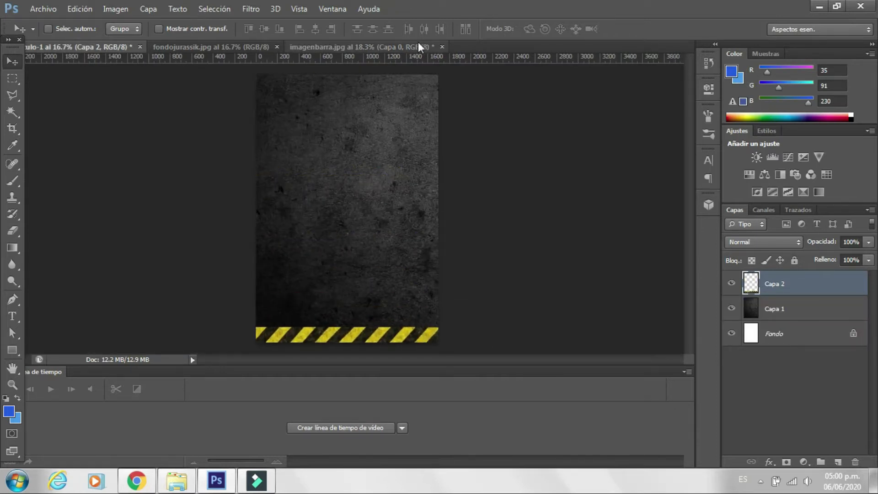
left_click(442, 47)
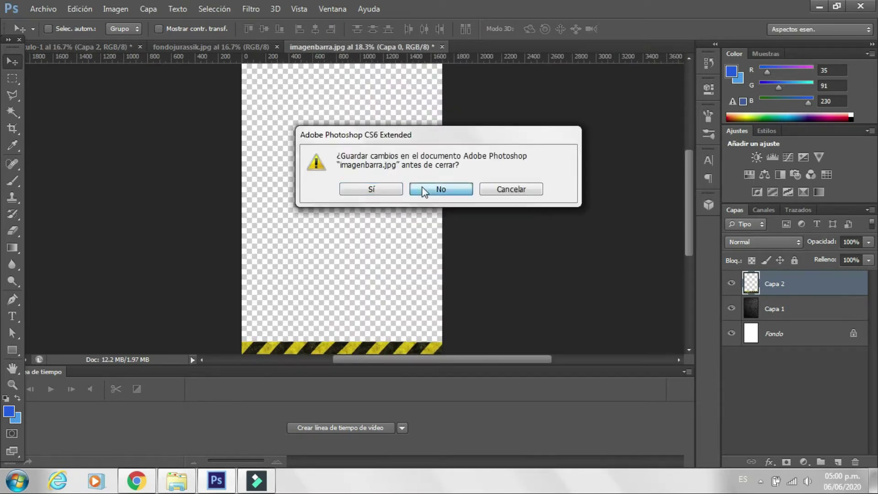
left_click(422, 189)
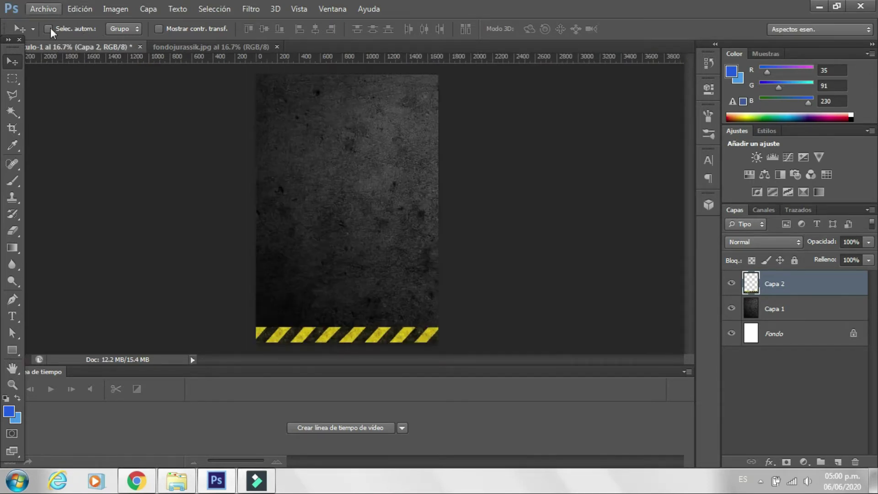
Type the date line 05. 10. 2020 3PM in CF Old School font
left_click(18, 313)
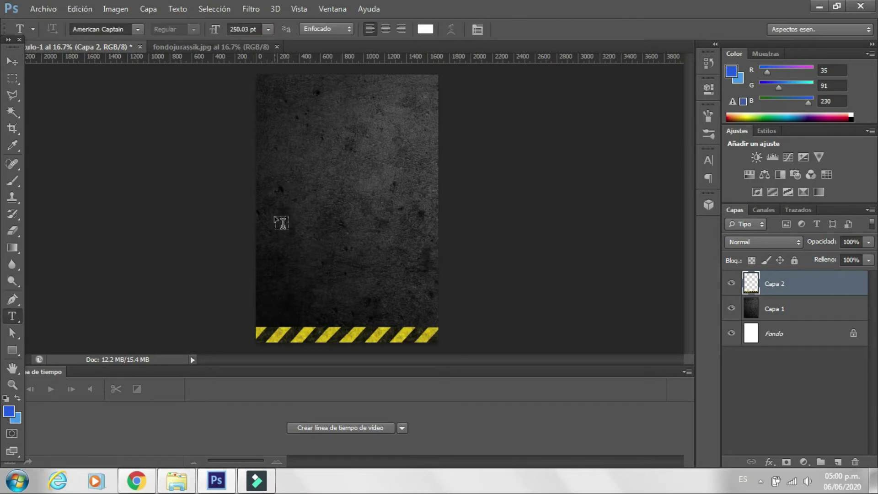
left_click(124, 28)
type("CF Old School P...")
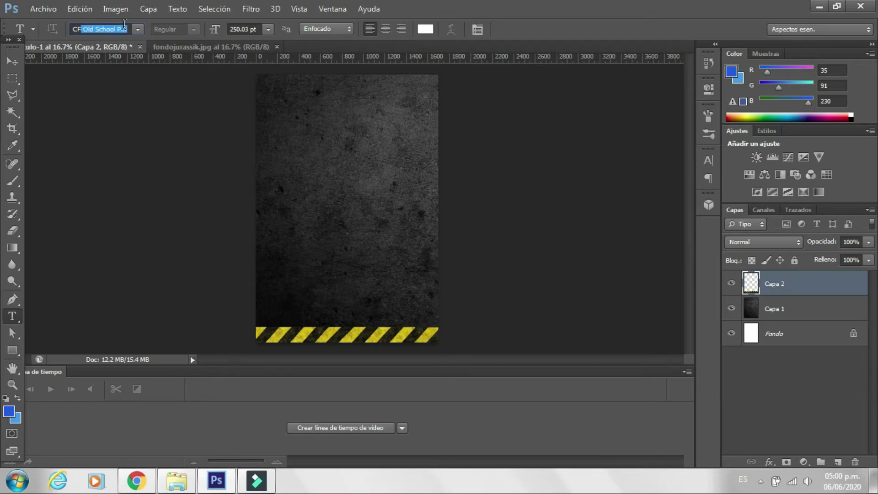
key("Return")
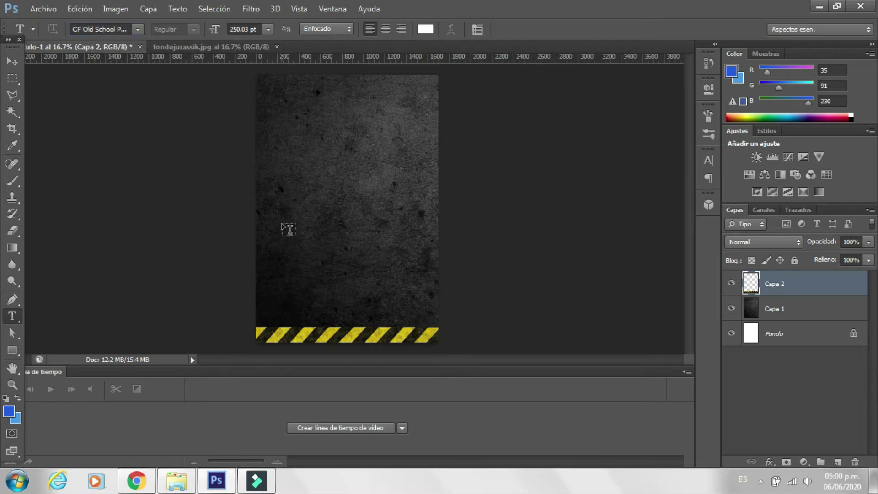
left_click(282, 221)
type("OS.")
type("10.")
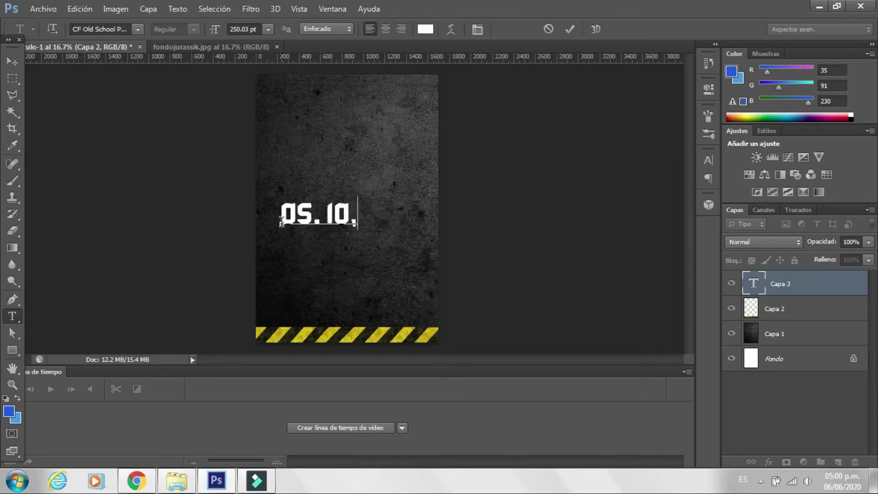
type("2")
type("020")
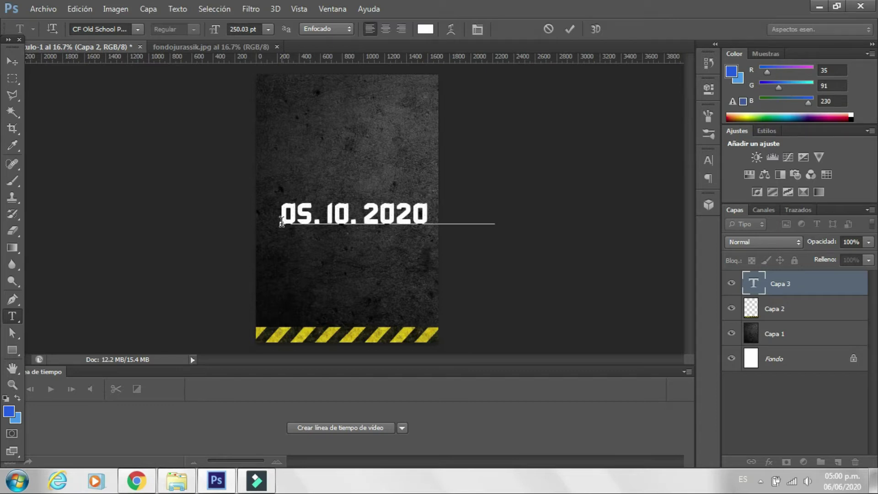
left_click(569, 30)
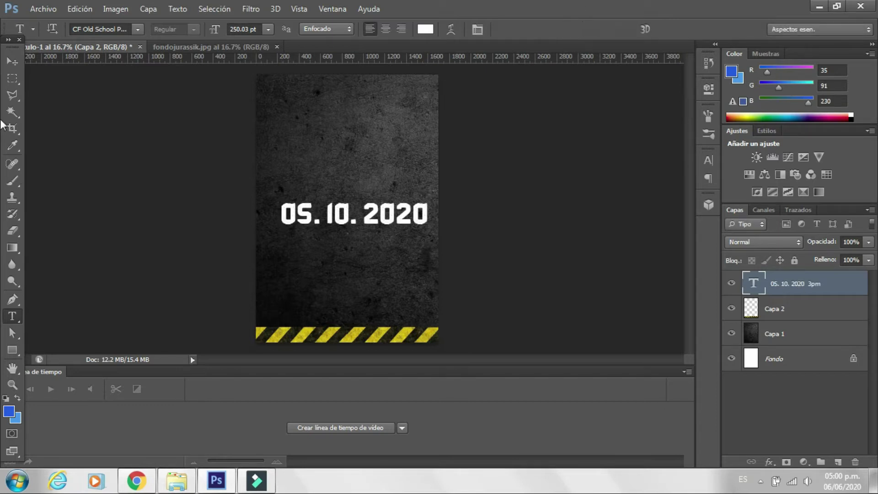
Move the date left and scale it to about 75% across the centre
left_click(12, 60)
left_click_drag(310, 201, 285, 205)
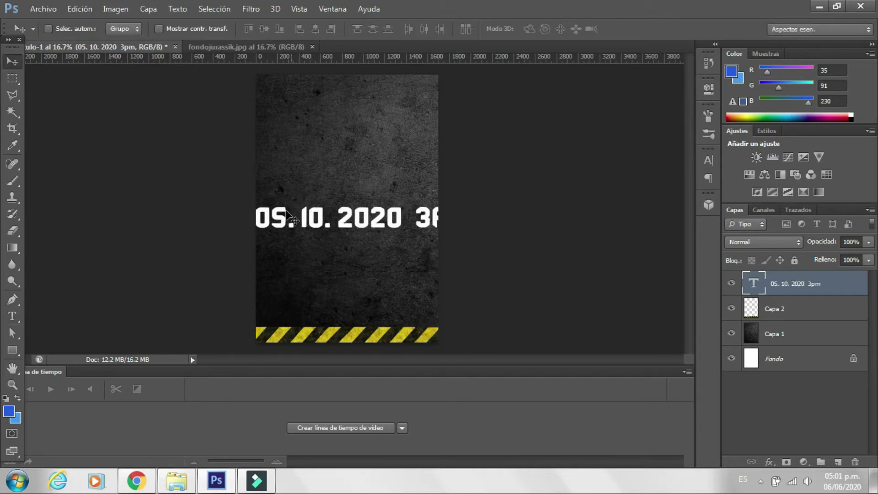
key("ctrl+t")
mouse_move(469, 201)
left_mouse_down()
mouse_move(414, 210)
mouse_move(405, 233)
left_mouse_up()
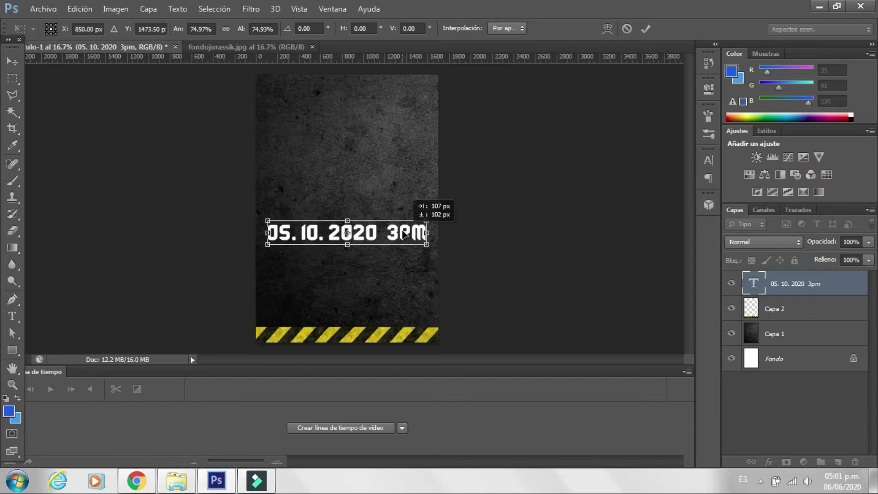
left_click(646, 35)
double_click(753, 282)
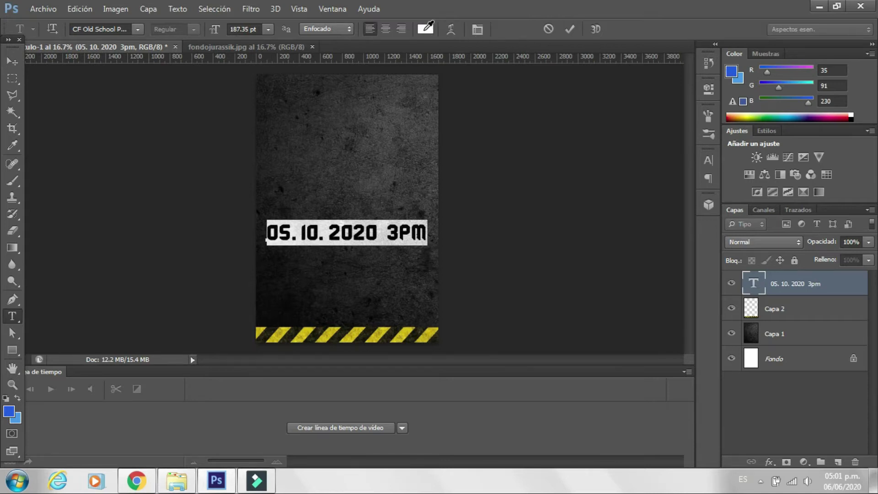
Recolour the date text blue (R35 G91 B230) and zoom in on it
left_click(425, 29)
left_click(732, 66)
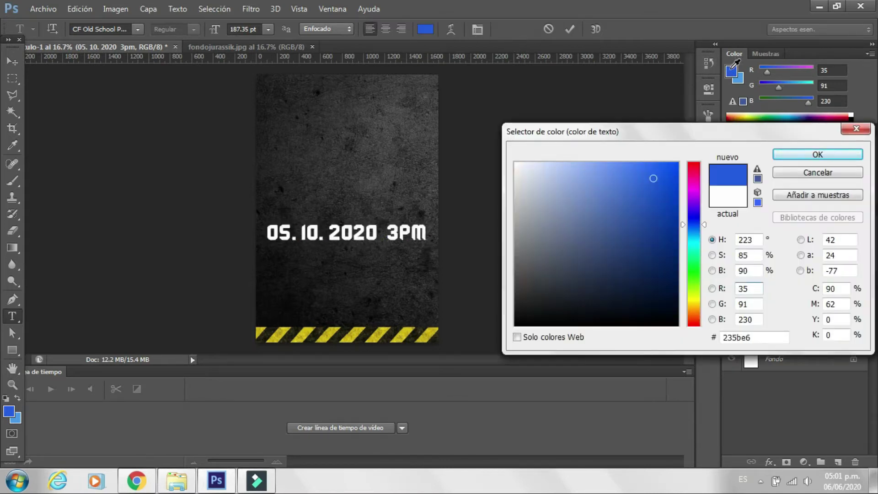
left_click(818, 155)
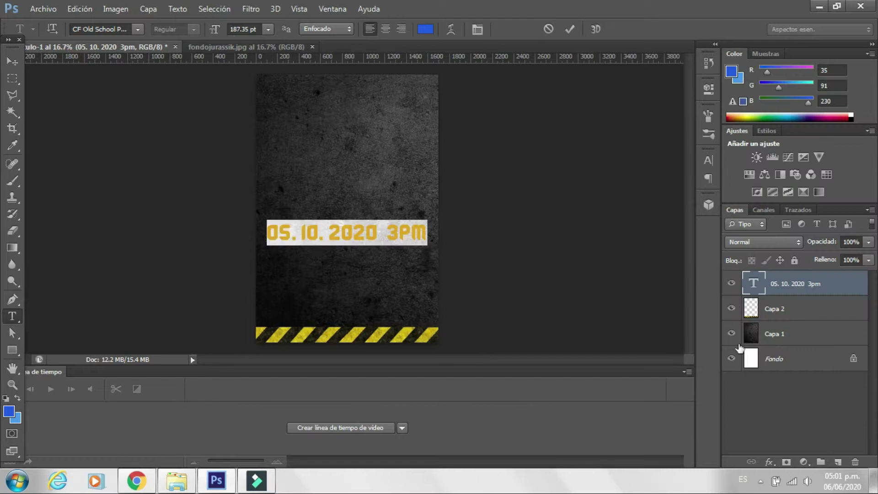
left_click(569, 29)
key("v")
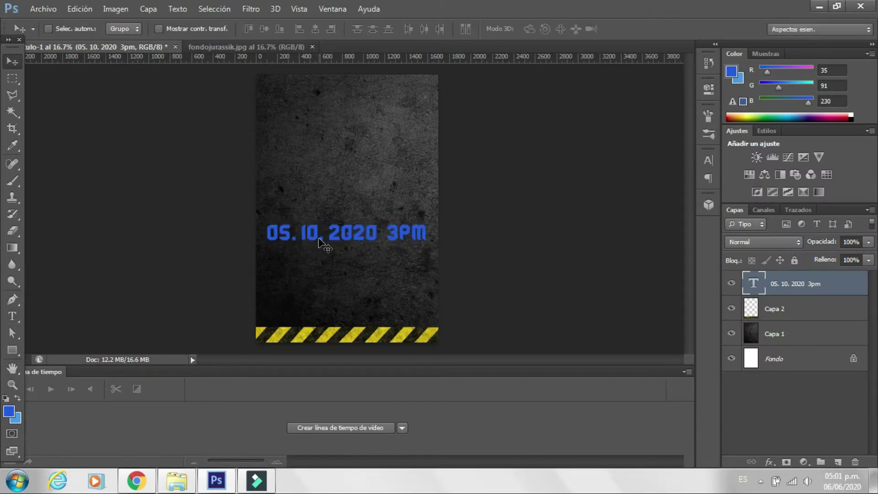
scroll(319, 237, "up", 2)
Add a Sombra paralela drop shadow to the date layer
left_click(769, 462)
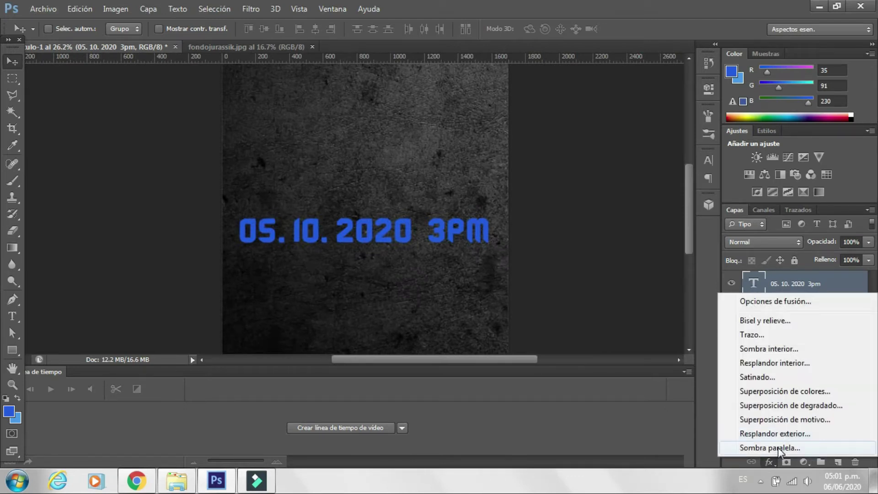
left_click(780, 448)
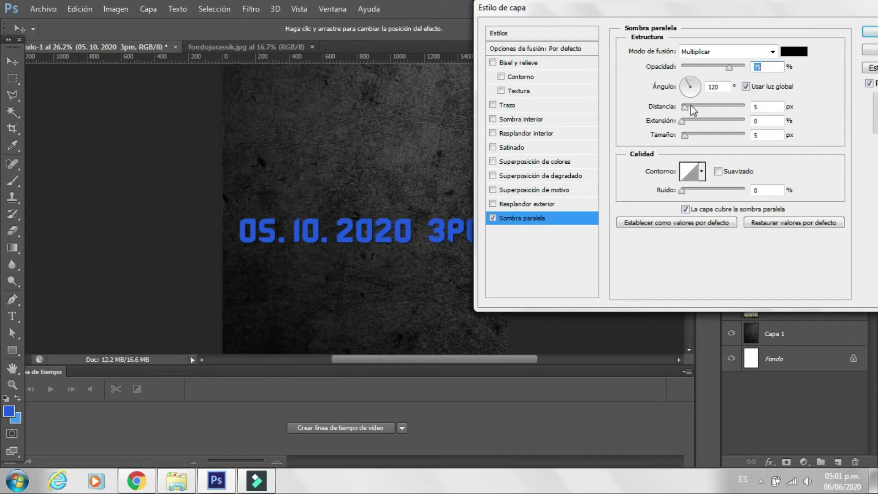
left_click(768, 108)
key("Return")
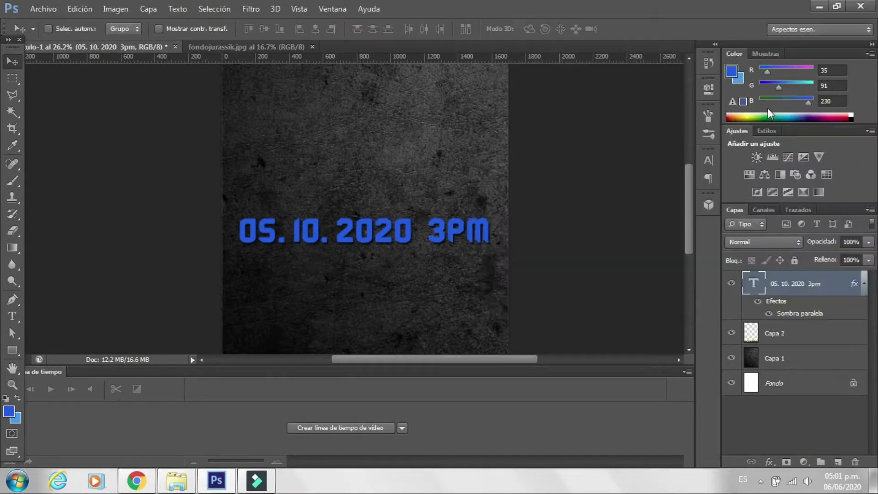
scroll(558, 180, "down", 3)
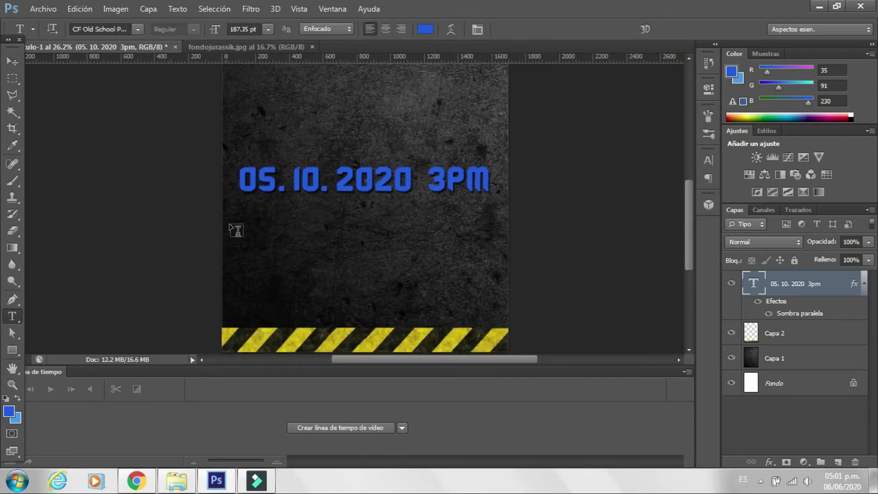
Try the Jurassic Park font on the date, then undo it via Edición
left_click(123, 29)
type("Jurassic Park")
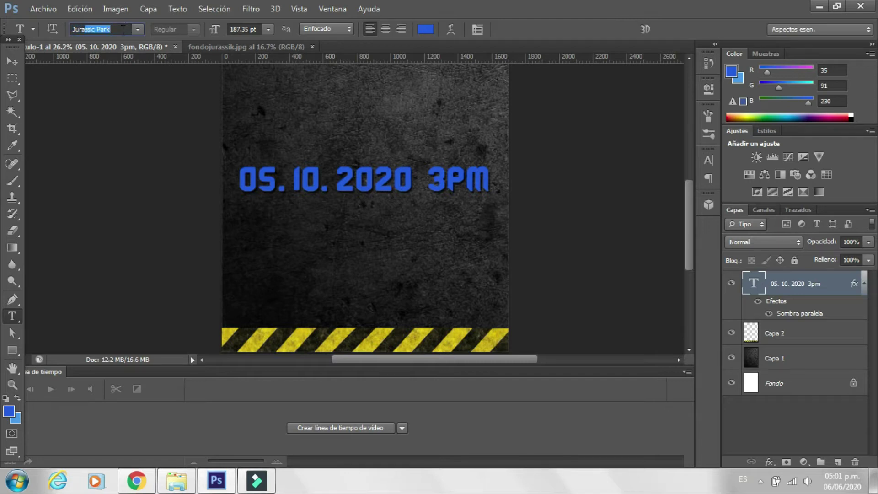
key("Return")
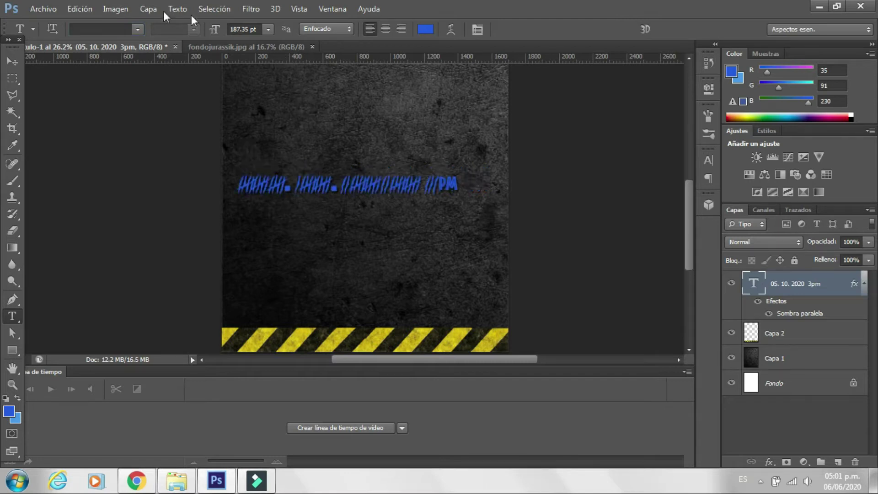
left_click(86, 7)
left_click(124, 36)
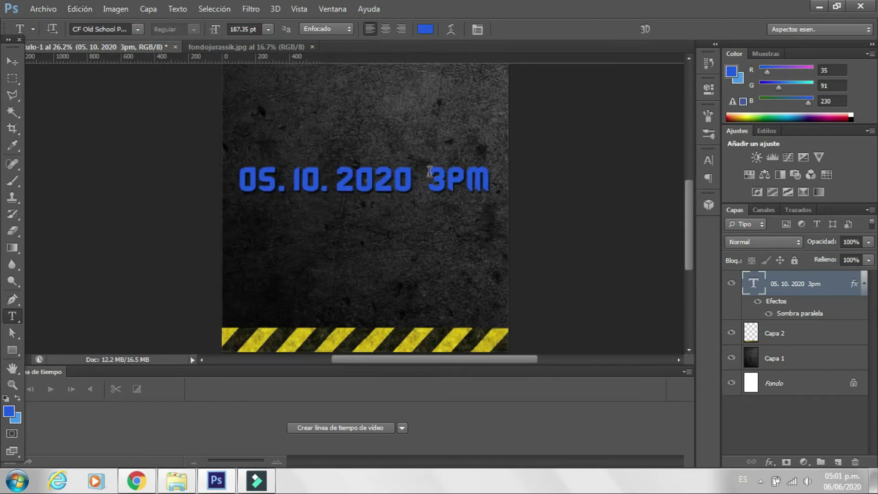
Type the 'Casa de' location line with the host's name below the date and set its colour
left_click(259, 228)
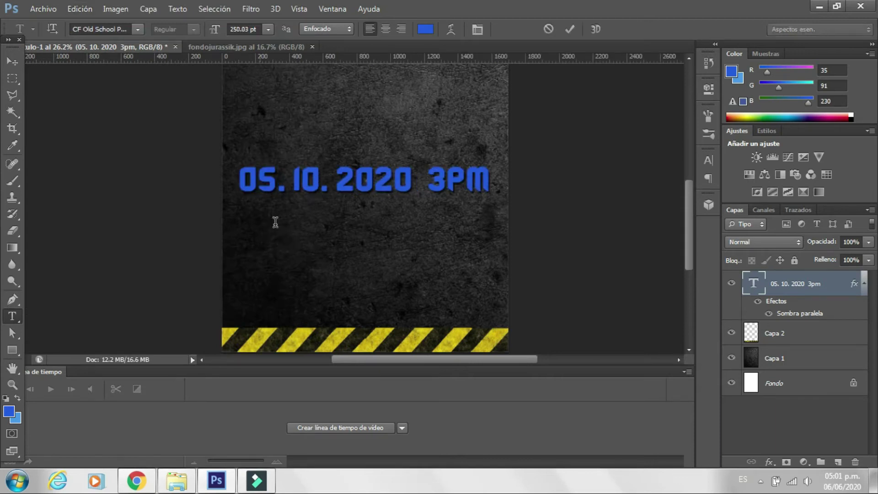
type("CASA")
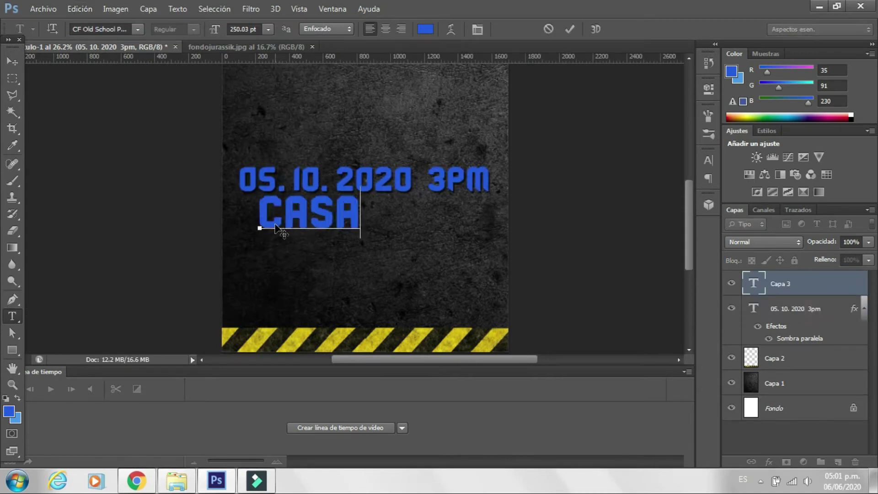
type(" DEJUAN PERE")
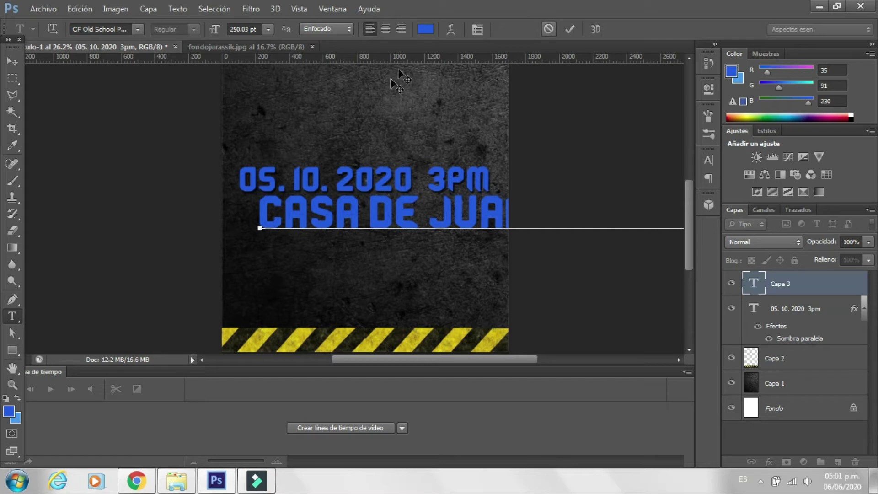
left_click(425, 28)
left_click(516, 164)
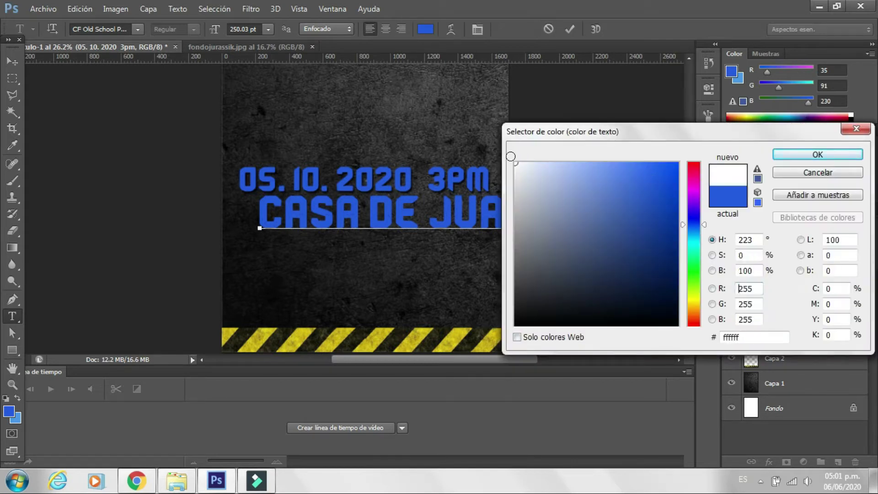
left_click(782, 158)
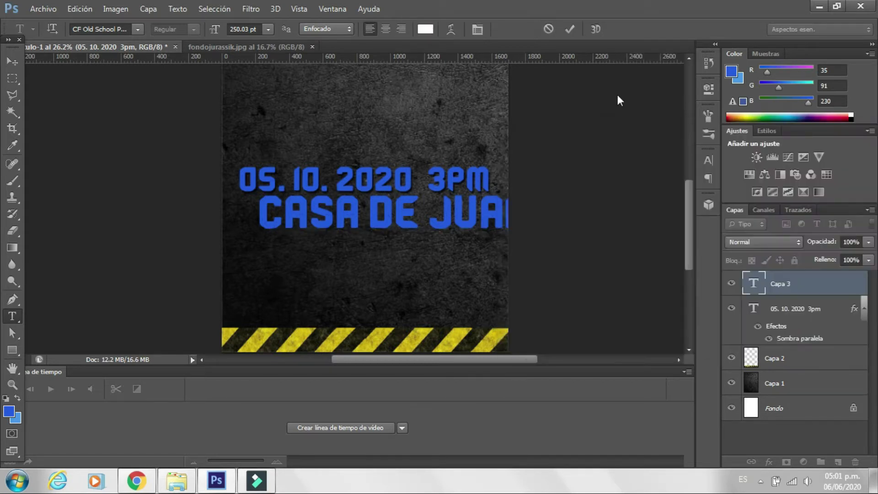
left_click(568, 34)
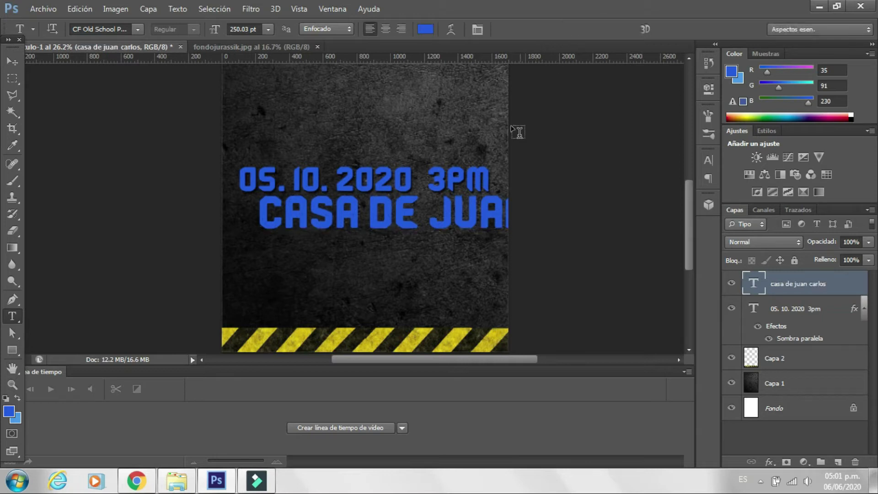
Shrink the location text to under half size and move it under the date
key("ctrl+t")
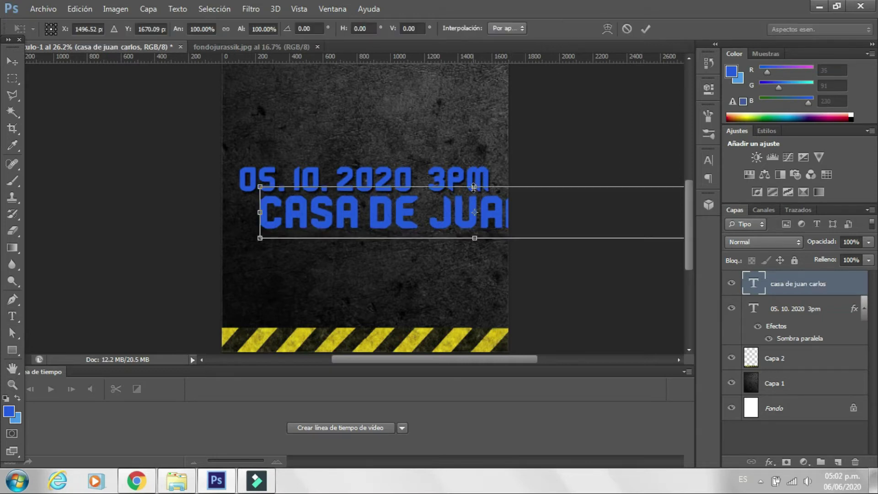
left_click_drag(261, 187, 492, 245)
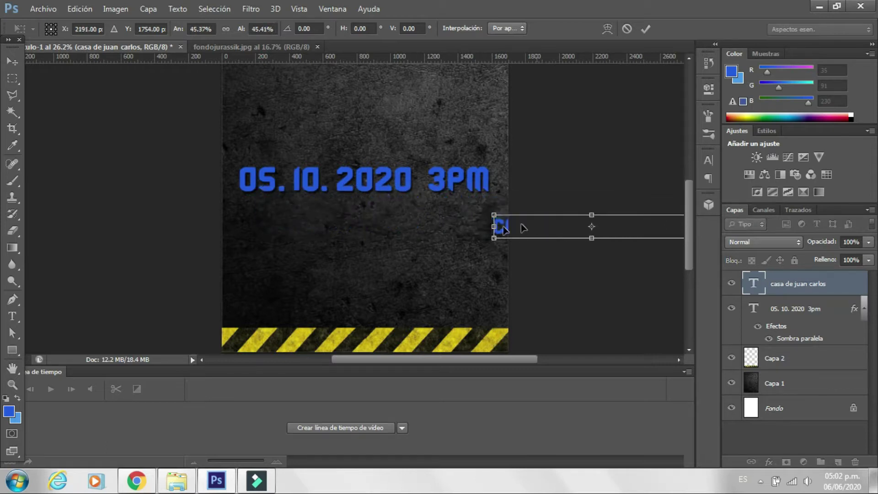
left_click_drag(499, 226, 315, 220)
left_click(645, 30)
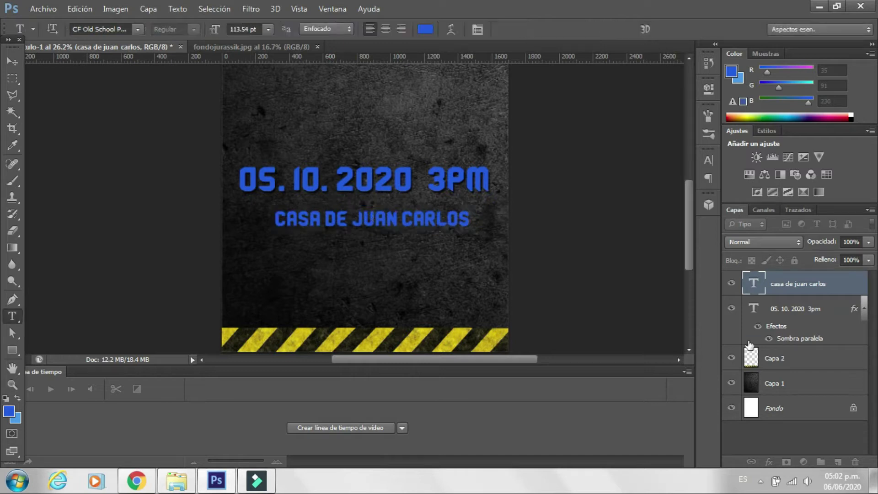
Set the location text in the Jurassic Park font
double_click(753, 282)
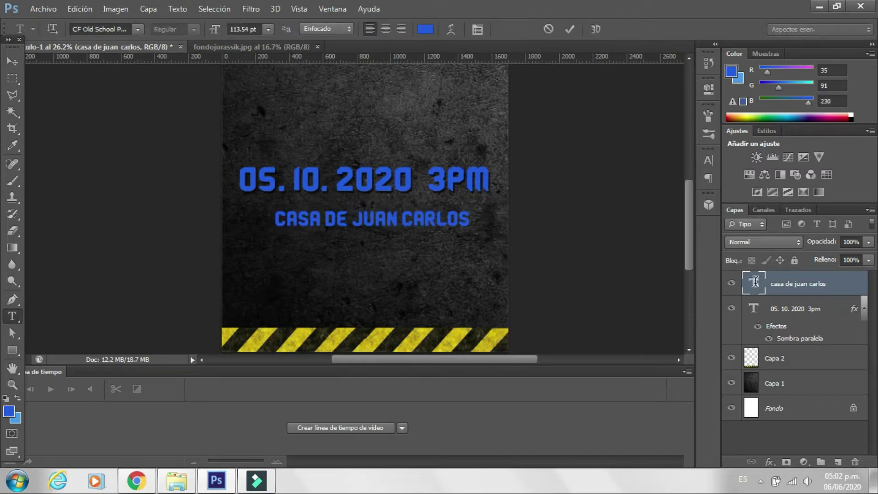
left_click(102, 26)
type("Jura")
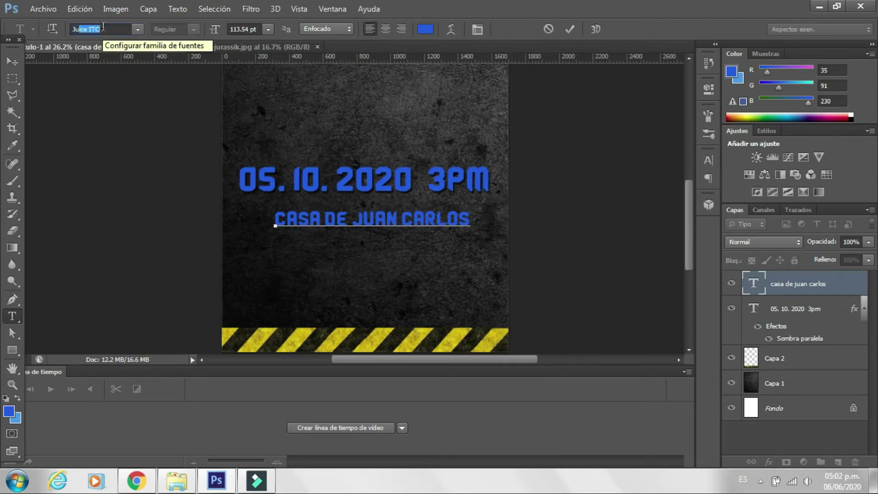
key("Return")
left_click(570, 28)
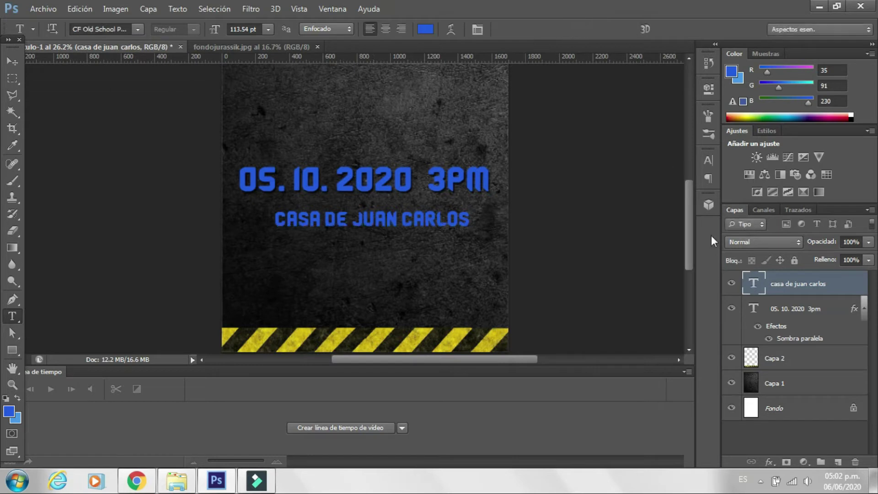
double_click(759, 284)
left_click(121, 29)
type("Jurassic Park")
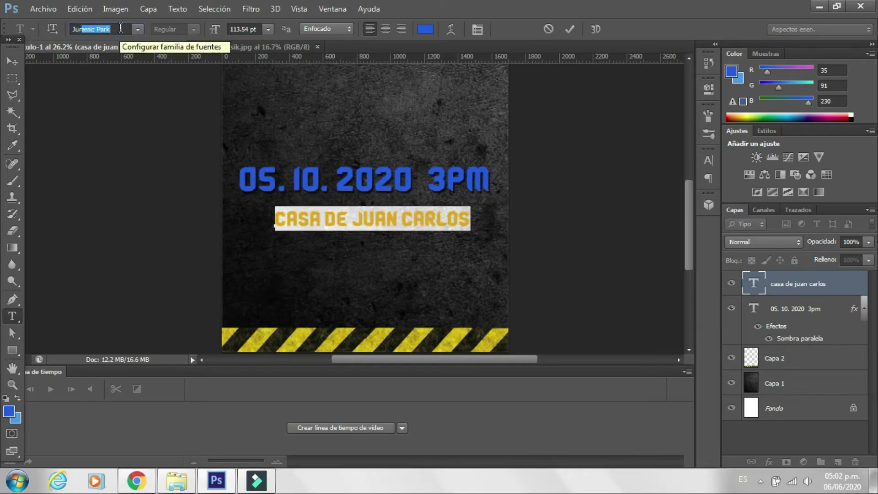
key("Return")
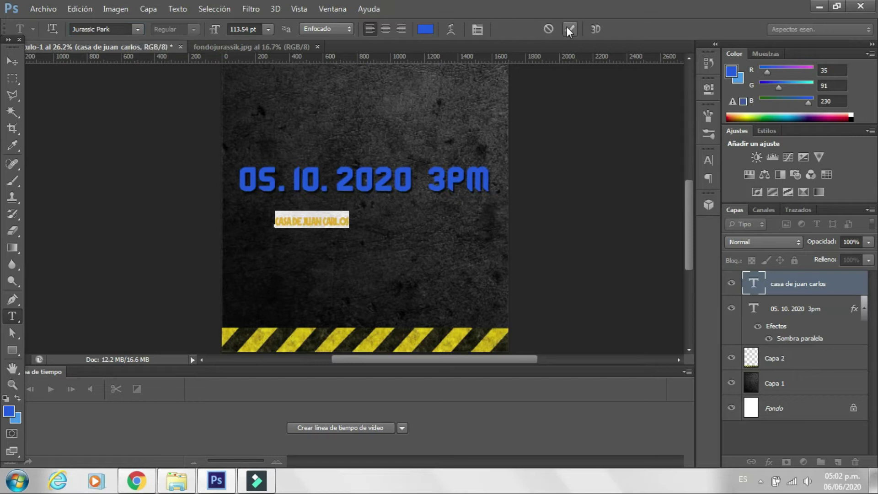
left_click(570, 29)
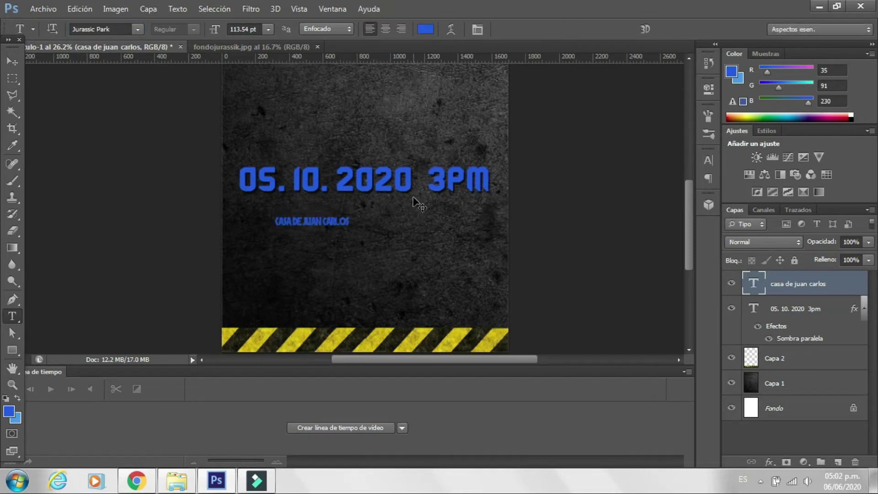
key("ctrl+t")
Enlarge the location text to about 237% and centre it beneath the date
left_click_drag(352, 210, 451, 175)
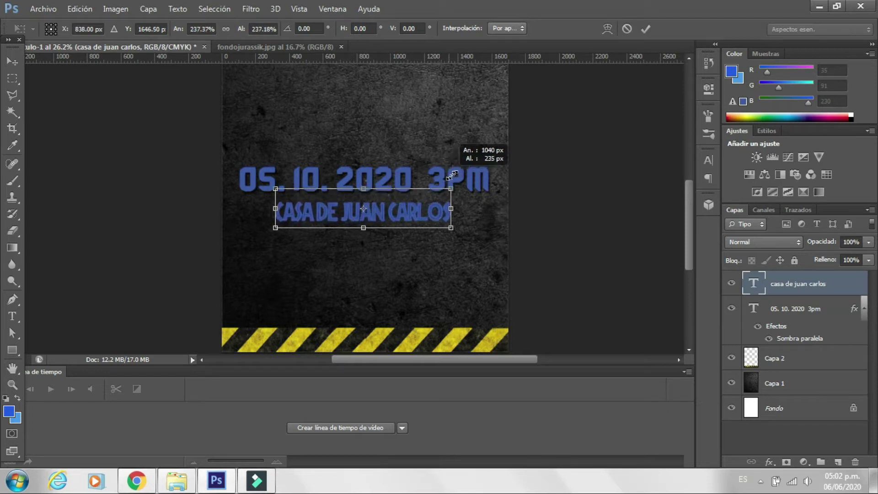
left_click_drag(451, 175, 480, 170)
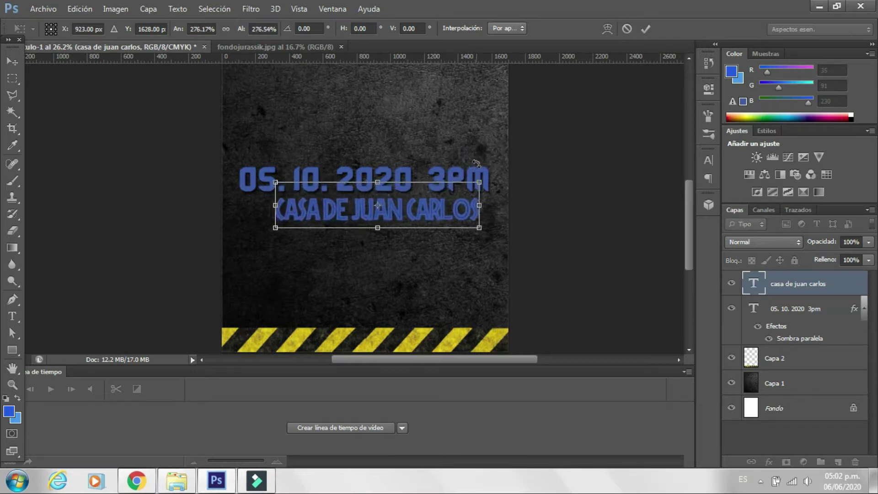
mouse_move(459, 203)
left_mouse_down()
mouse_move(432, 212)
mouse_move(463, 188)
left_mouse_up()
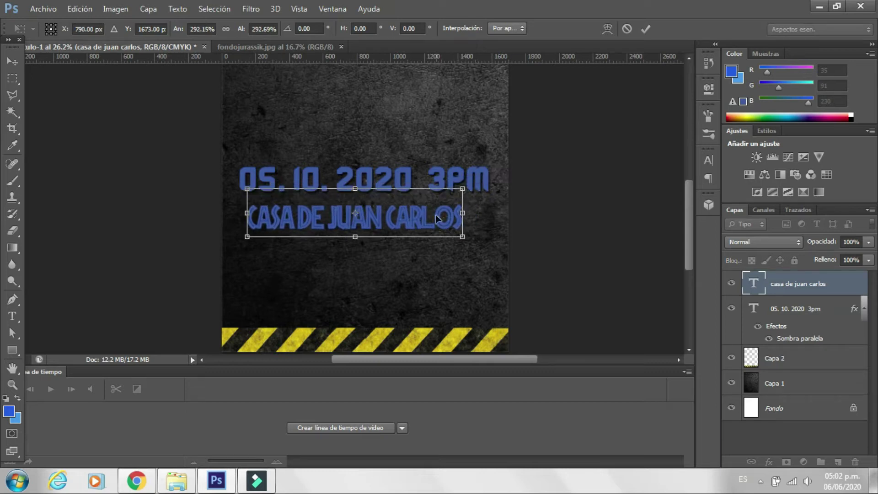
left_click_drag(439, 216, 446, 218)
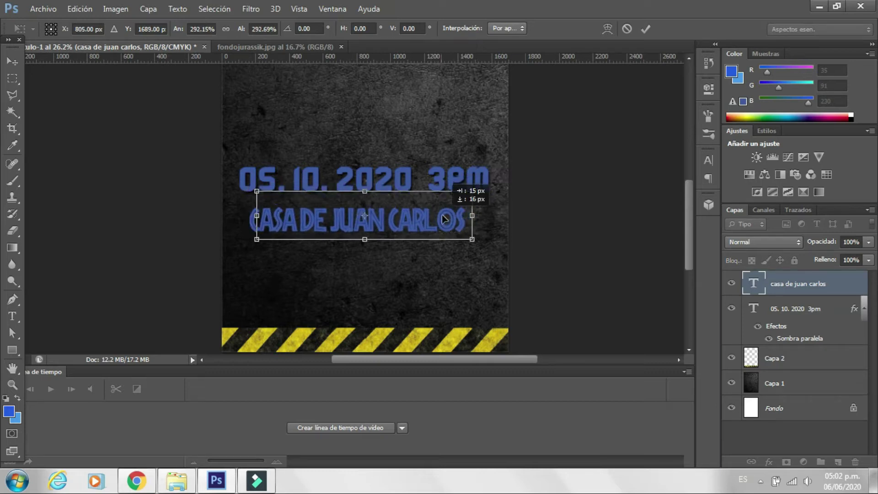
left_click(644, 29)
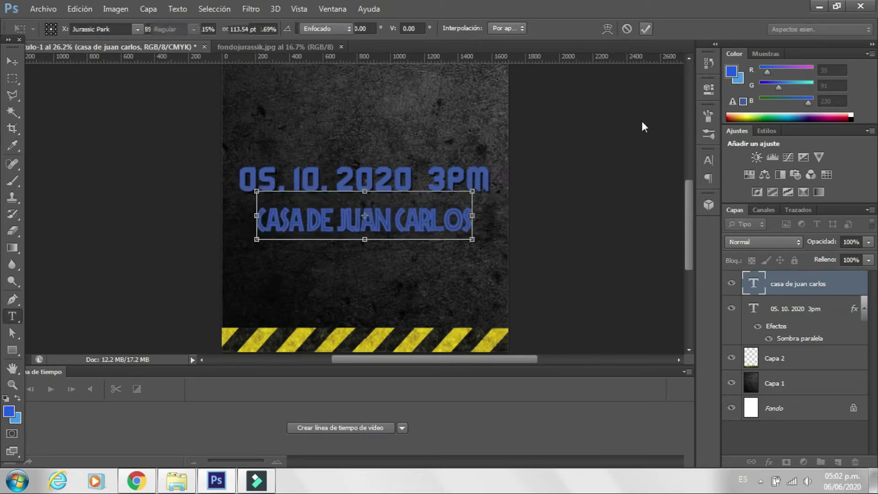
Recolour the location text white (ffffff) and commit it
double_click(753, 282)
left_click(426, 30)
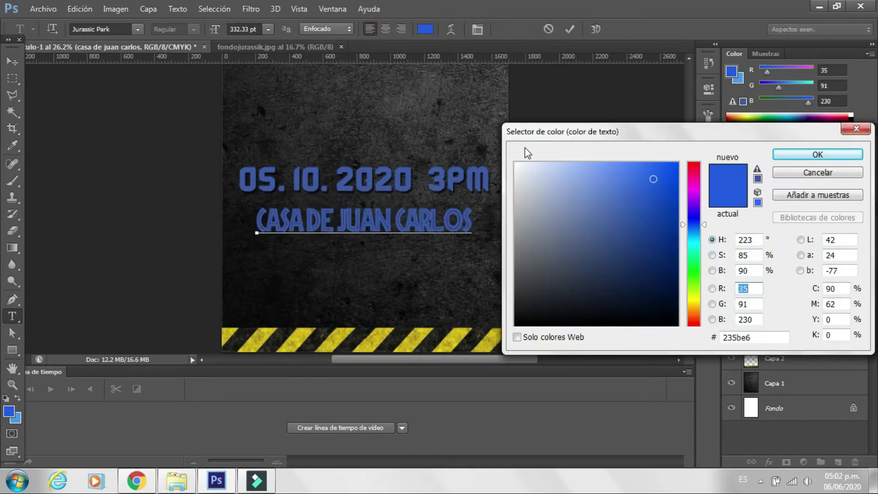
left_click_drag(518, 171, 515, 164)
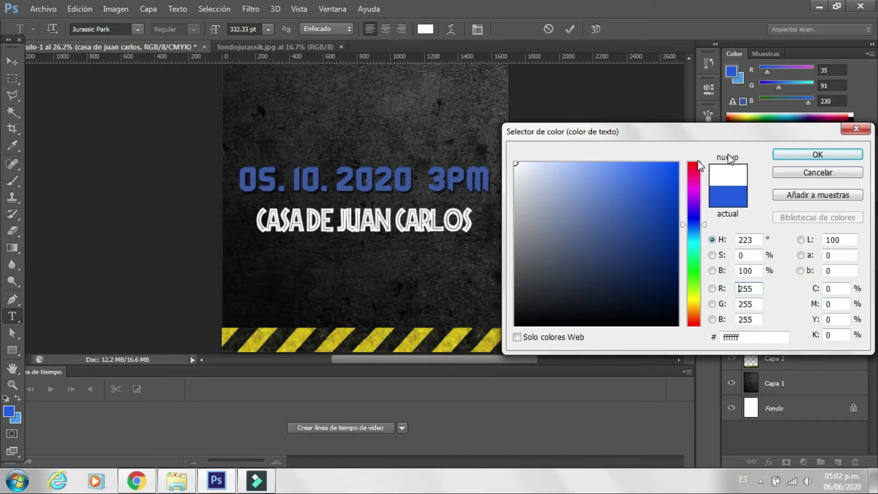
left_click(852, 160)
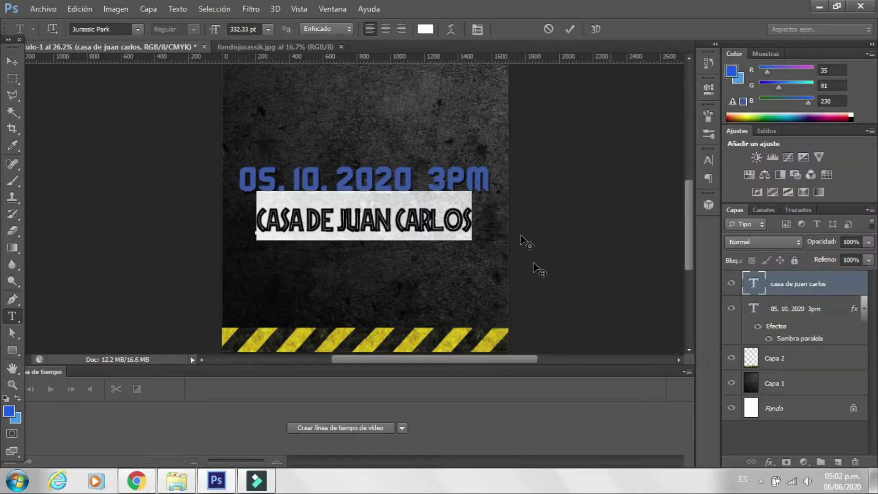
left_click(570, 29)
scroll(486, 217, "up", 3)
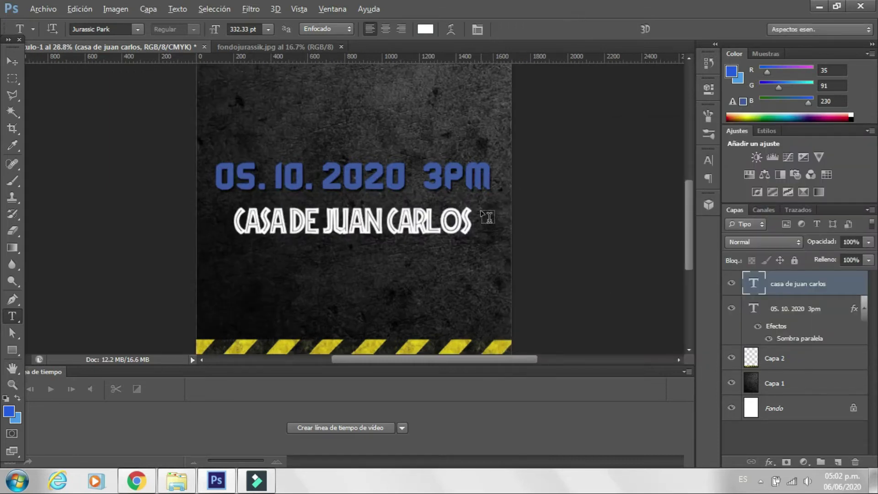
scroll(486, 216, "up", 1)
Add a Sombra paralela drop shadow with Distancia 12 px to the location layer
left_click(766, 460)
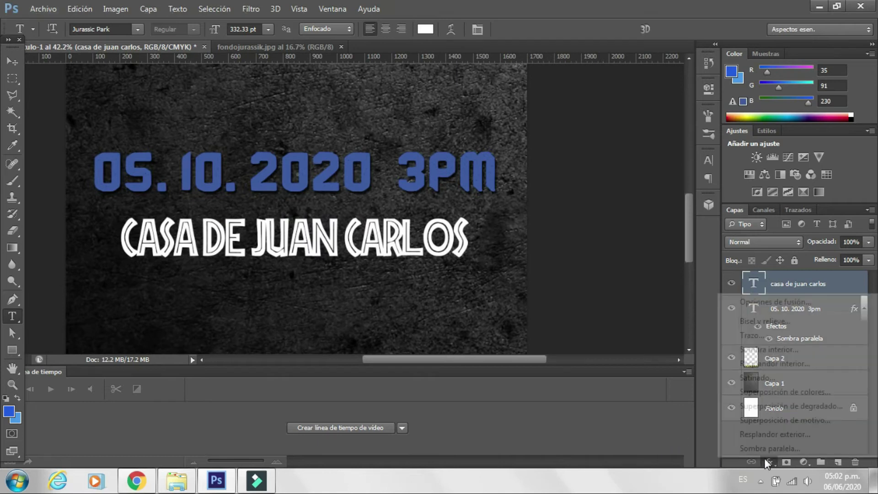
left_click(774, 449)
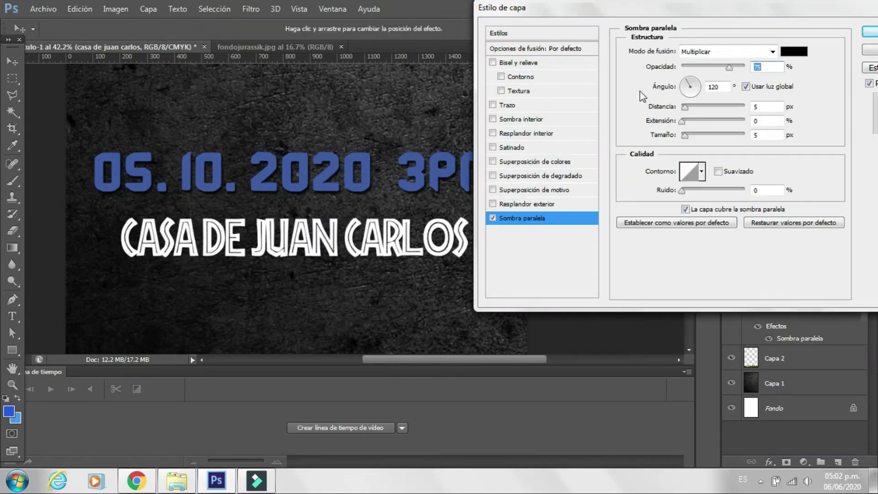
key("BackSpace")
type("12")
key("Return")
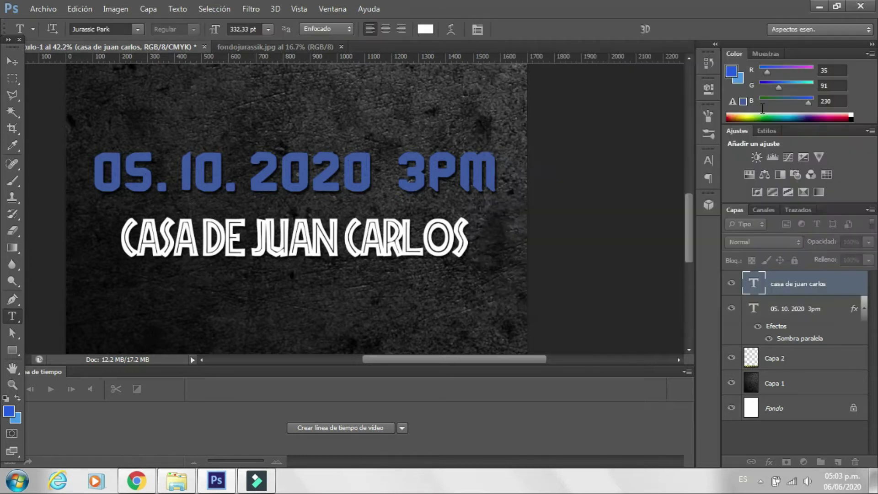
scroll(289, 239, "down", 1)
scroll(286, 242, "down", 1)
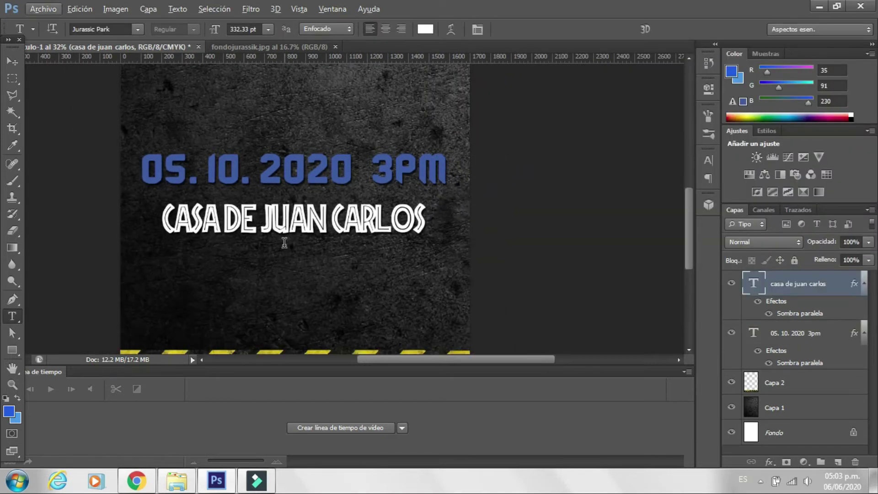
scroll(270, 249, "down", 1)
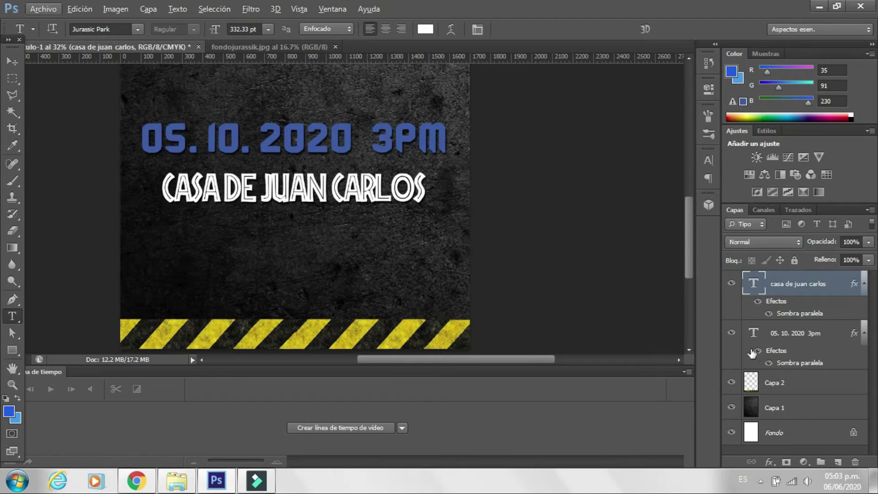
Start a new text line below the name and type 'jardines del valle, calle'
left_click(165, 236)
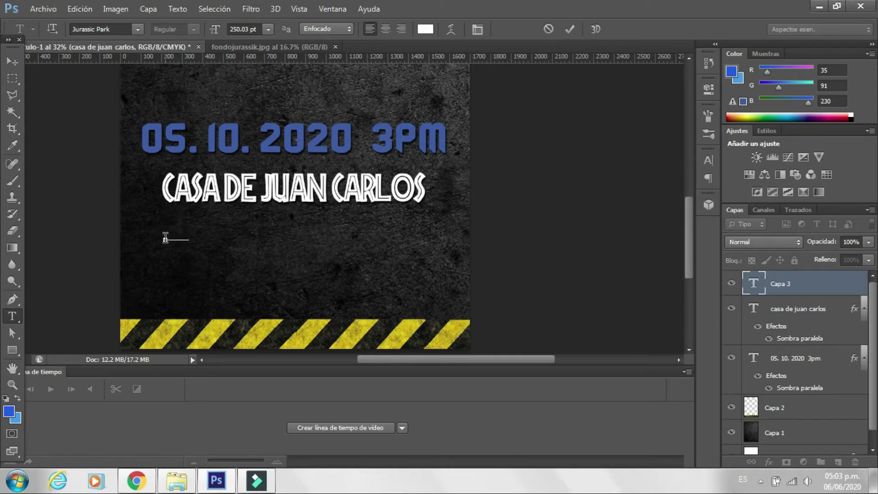
type("jar")
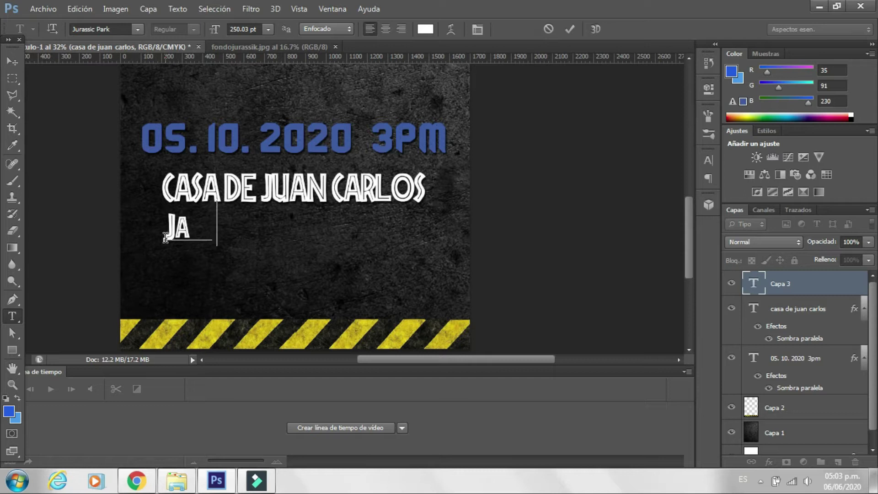
type("dines de")
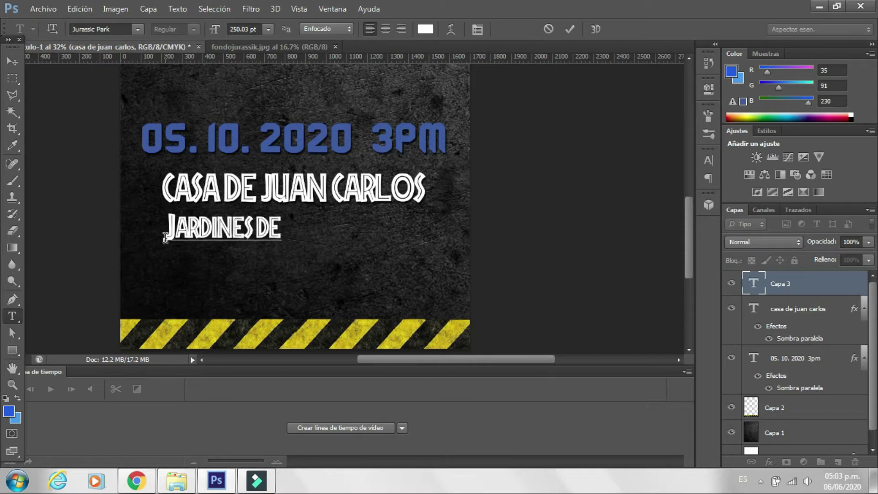
type("l")
type(" valle")
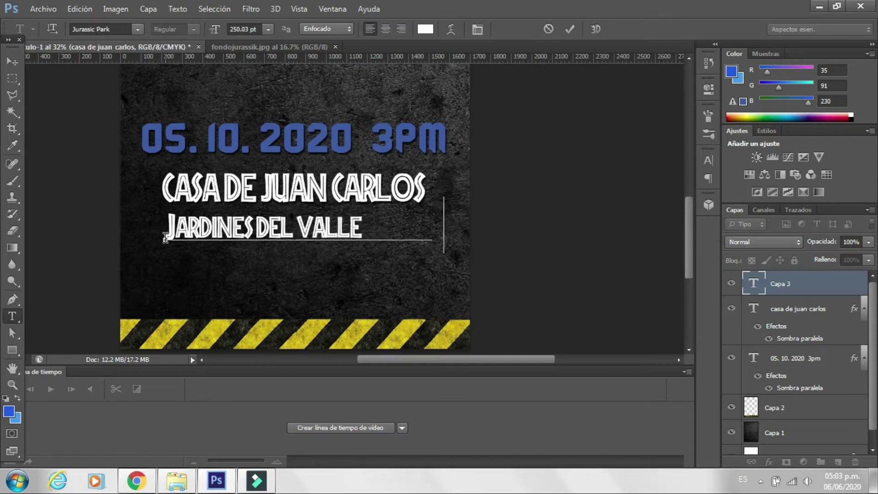
type("                , calle")
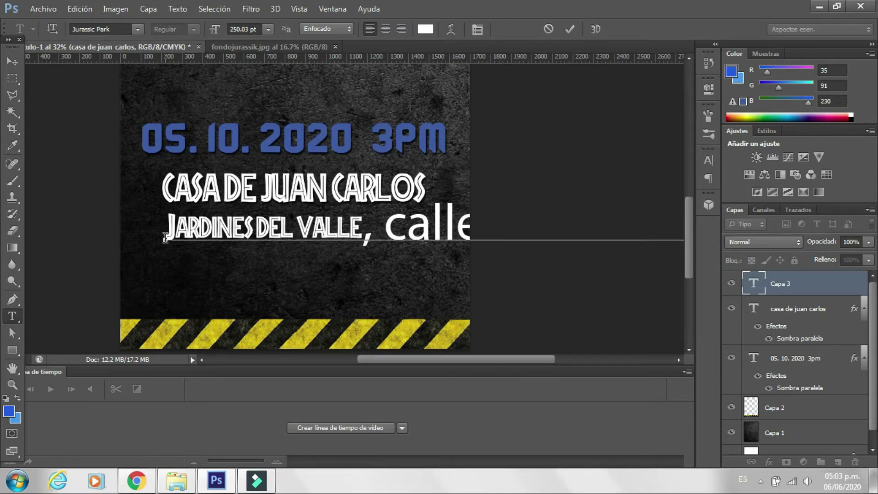
Commit the address text and scale it down to about 48% to fit under the name
left_click(569, 29)
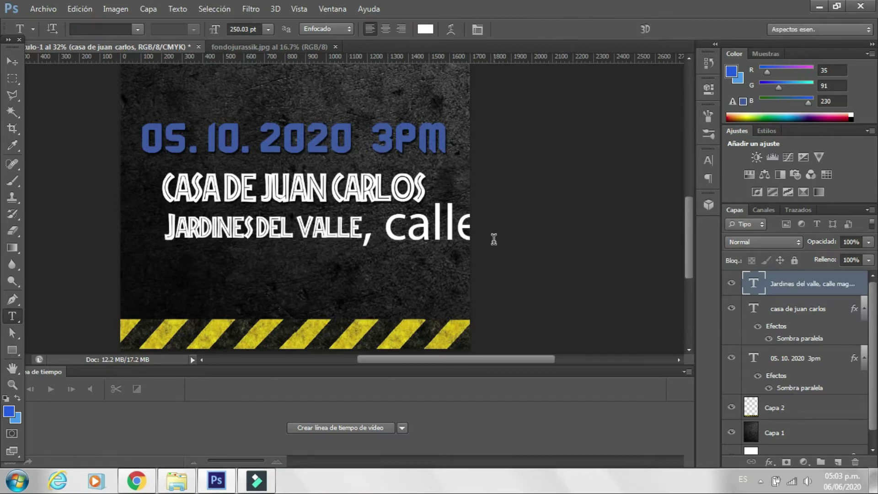
key("ctrl+t")
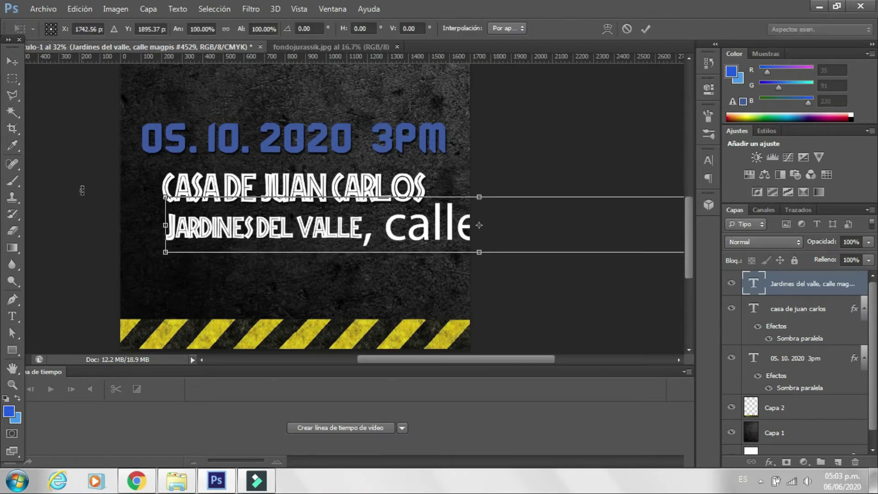
mouse_move(193, 209)
left_mouse_down()
mouse_move(465, 234)
mouse_move(297, 228)
left_mouse_up()
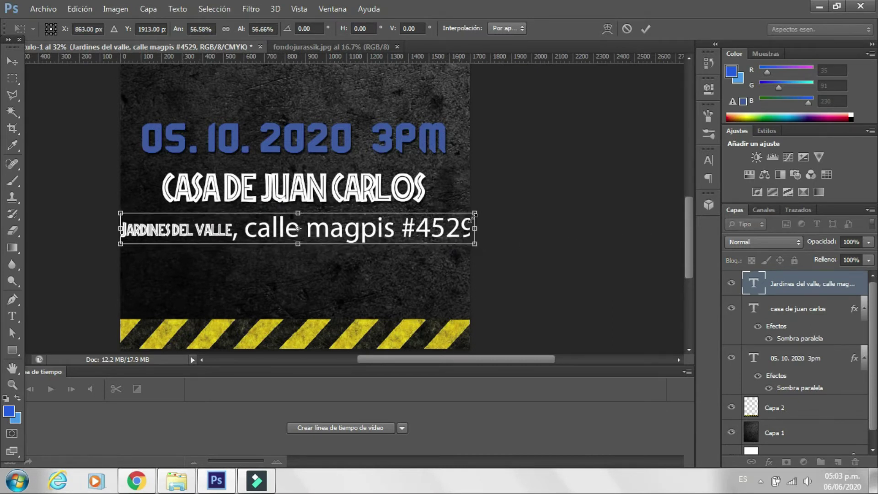
mouse_move(476, 212)
left_mouse_down()
mouse_move(420, 218)
mouse_move(436, 230)
left_mouse_up()
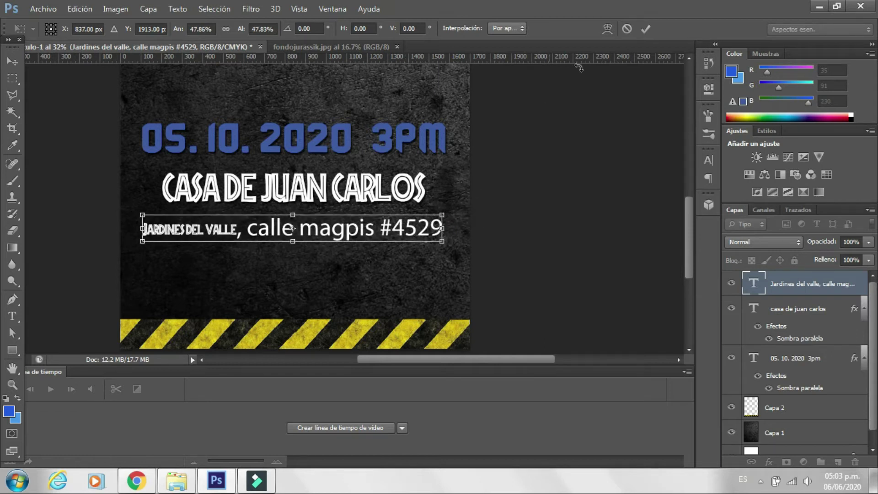
left_click(645, 29)
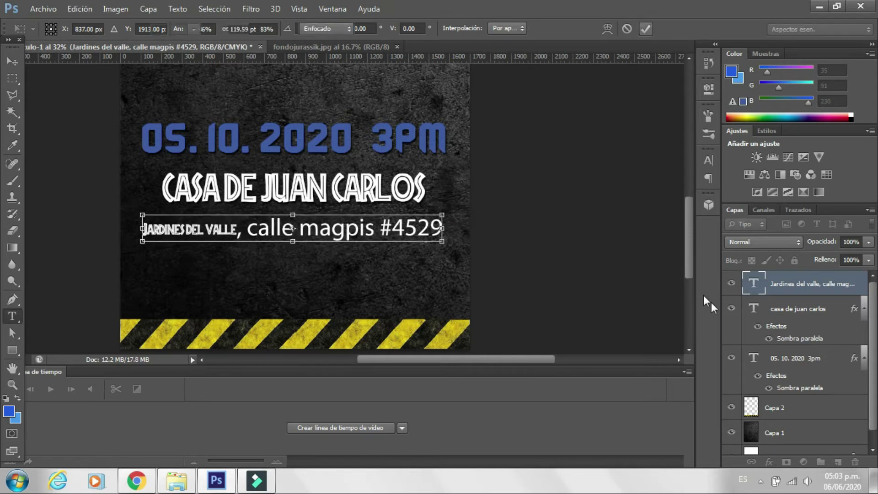
double_click(753, 286)
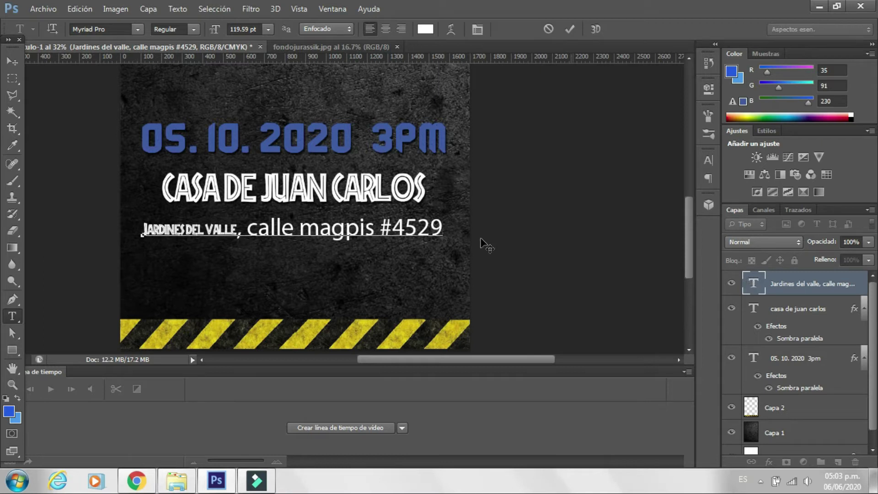
Set the address line's font to American Captain
mouse_move(442, 229)
left_mouse_down()
mouse_move(160, 244)
mouse_move(137, 232)
left_mouse_up()
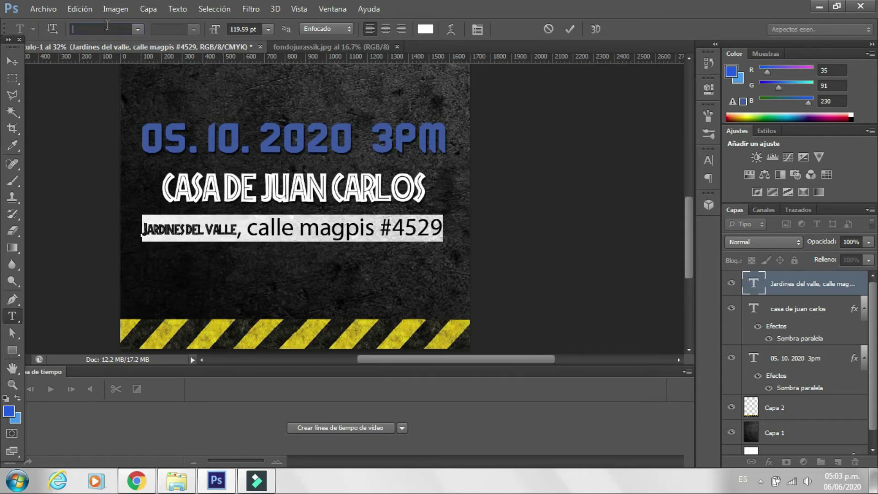
type("American Captain")
key("Return")
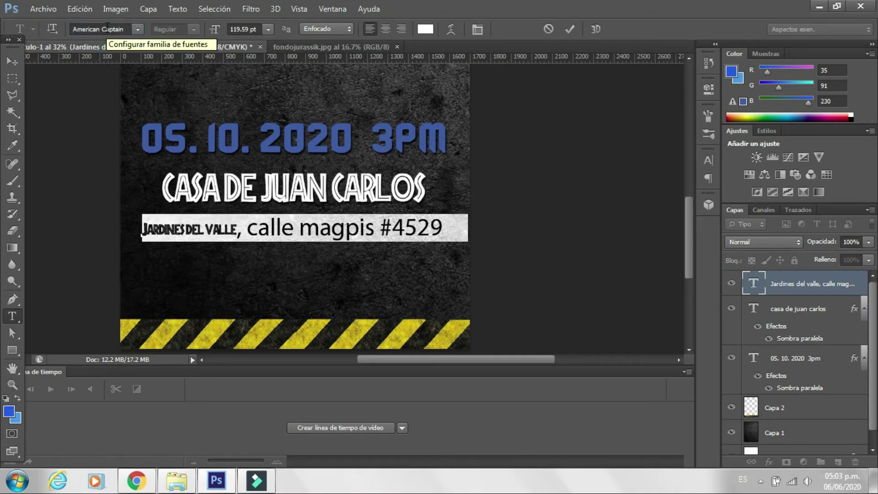
left_click(566, 27)
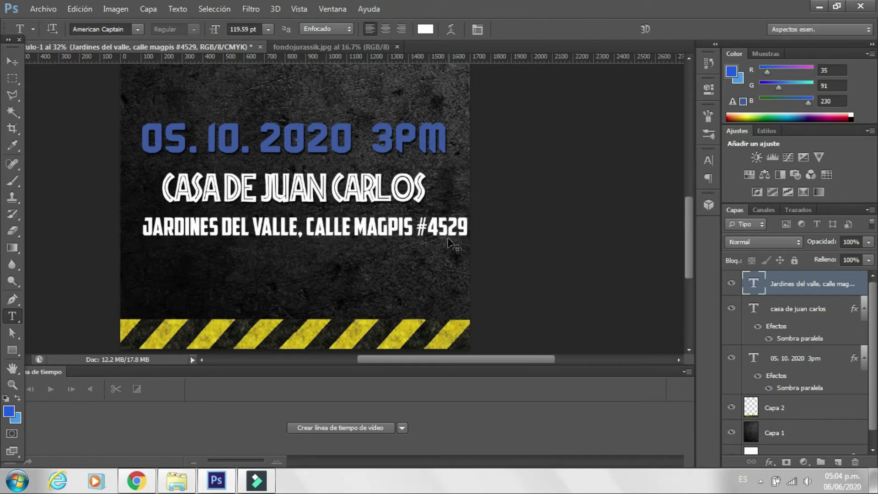
Scale the address text down slightly to about 93%
key("ctrl+t")
left_click_drag(473, 211, 445, 217)
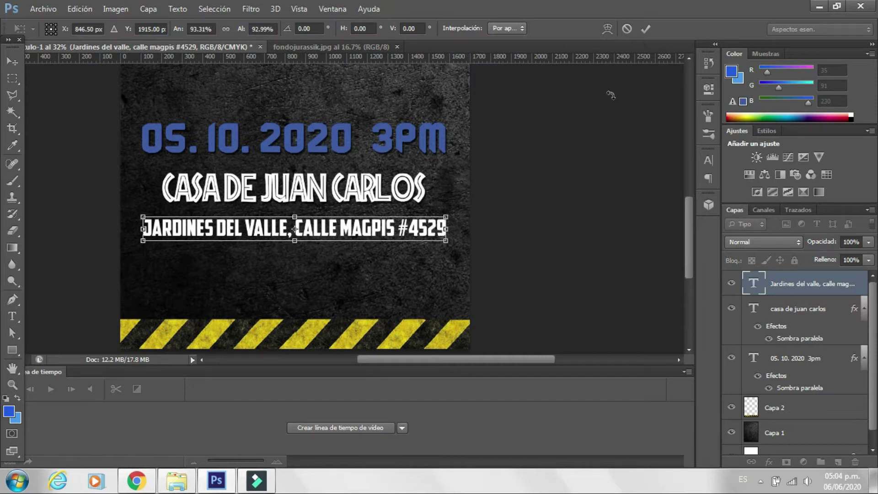
left_click(645, 29)
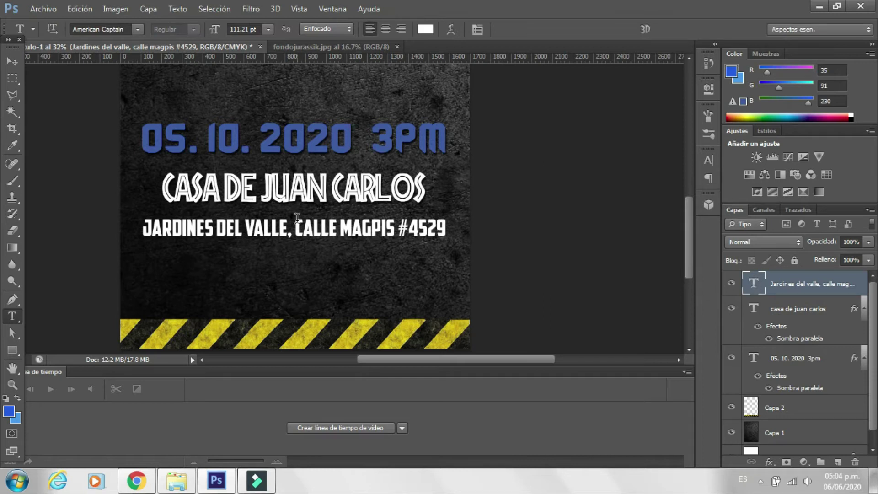
scroll(297, 218, "down", 1)
scroll(284, 223, "down", 1)
scroll(270, 228, "down", 1)
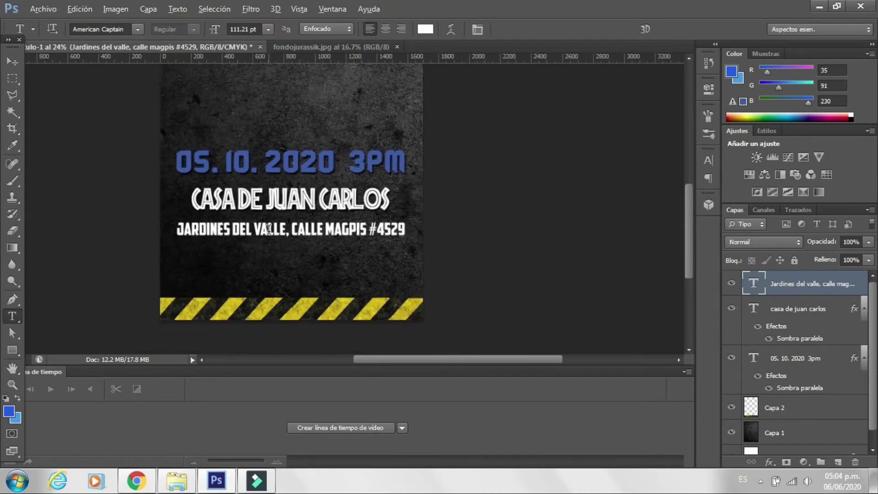
scroll(269, 228, "down", 2)
scroll(256, 160, "down", 2)
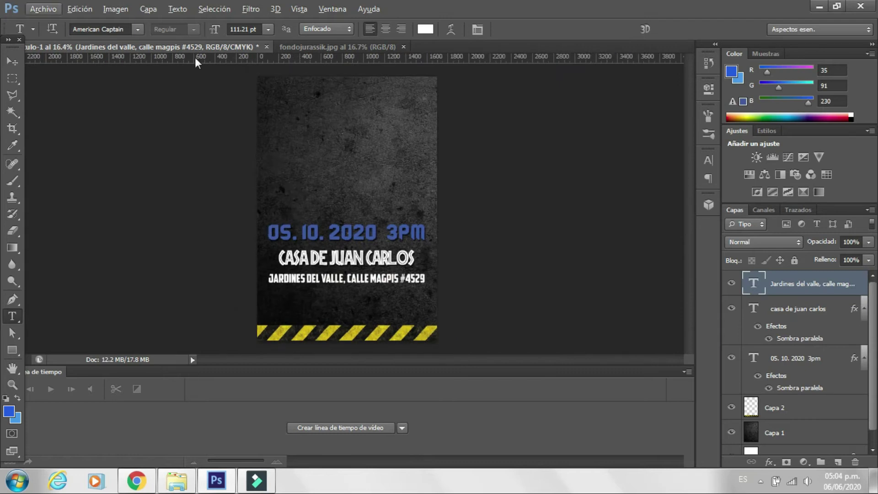
Open File > Open and select the Jurassic-World-2 file
left_click(36, 10)
left_click(55, 37)
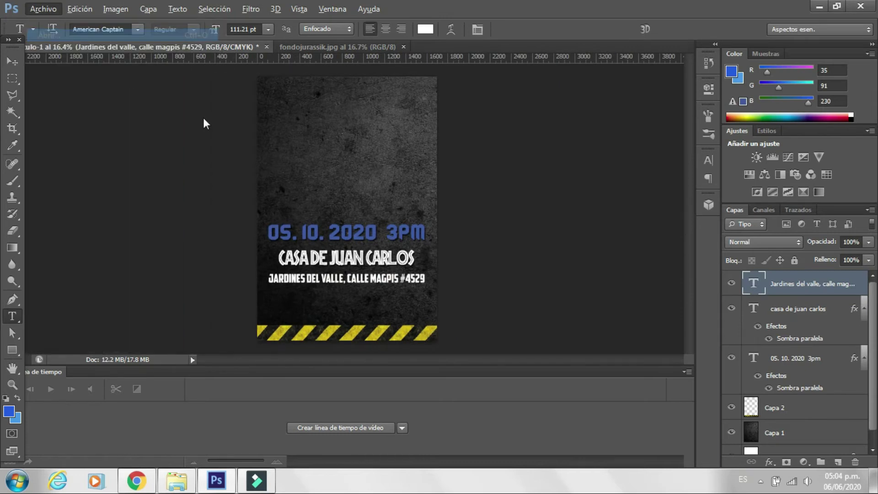
left_click(256, 135)
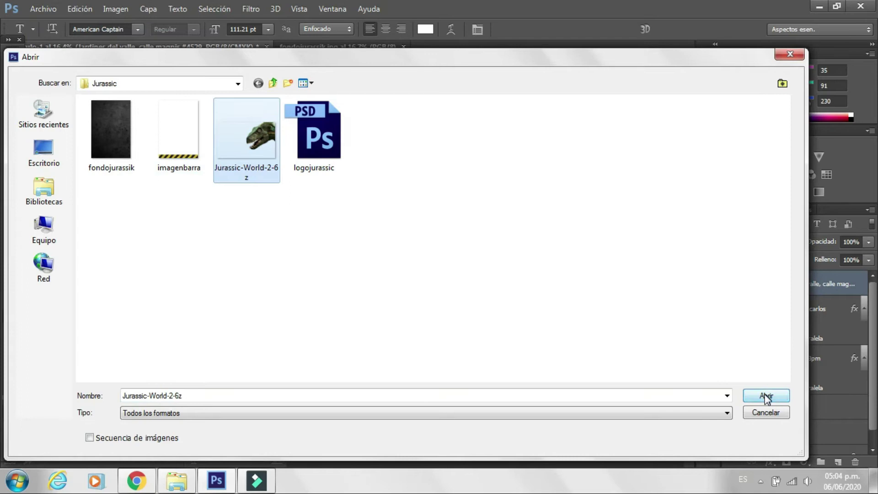
Open the Jurassic-World-2-6z.png dinosaur head image
left_click(765, 396)
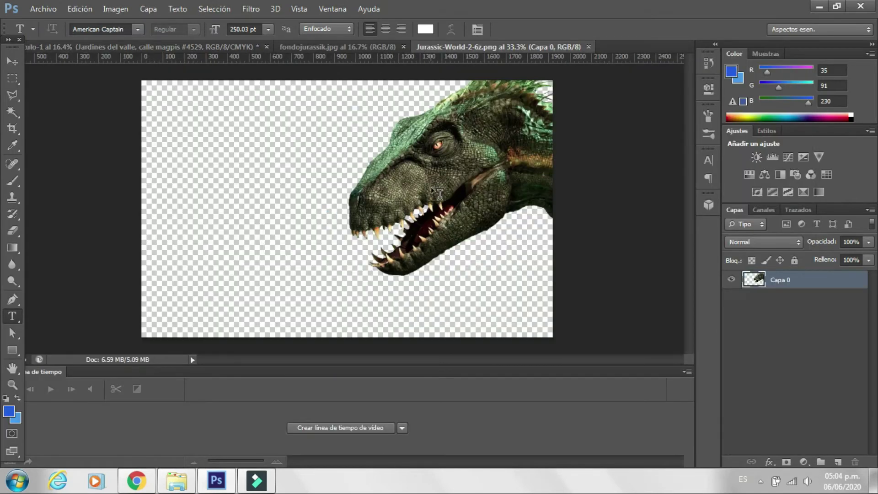
left_click(13, 60)
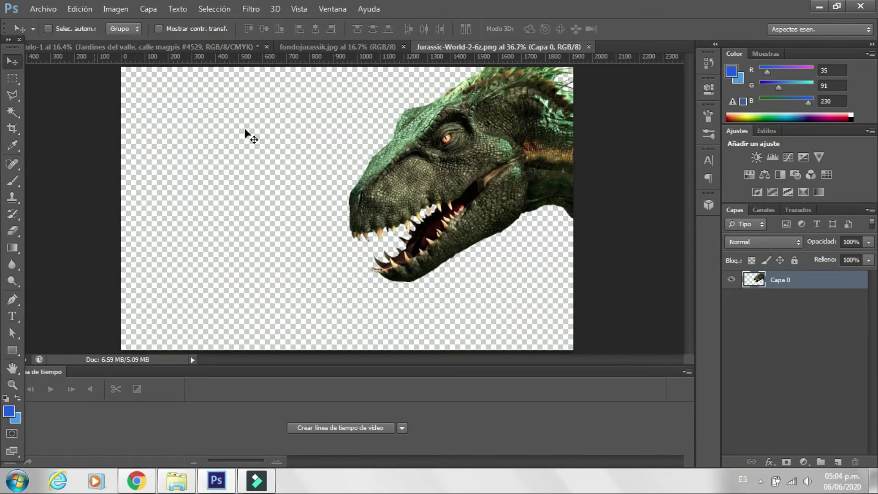
scroll(600, 199, "up", 1)
scroll(600, 199, "up", 1)
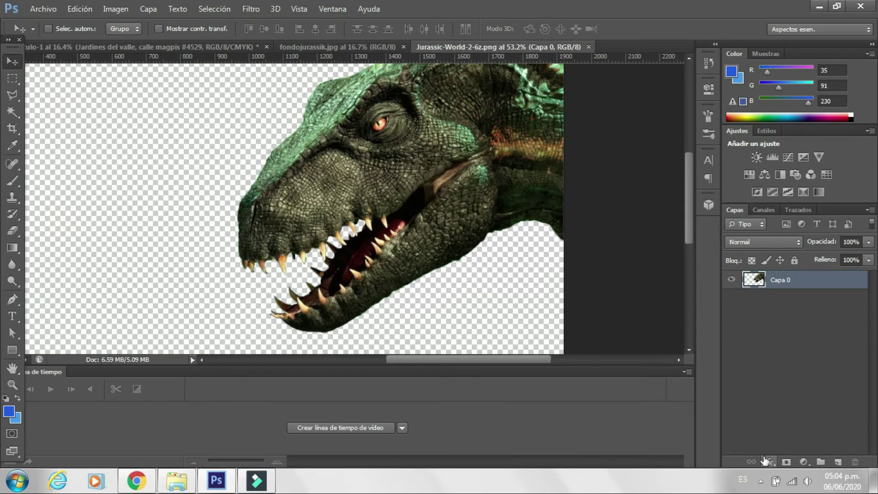
Add a drop shadow with distance 20 to the dinosaur layer
left_click(768, 461)
left_click(750, 447)
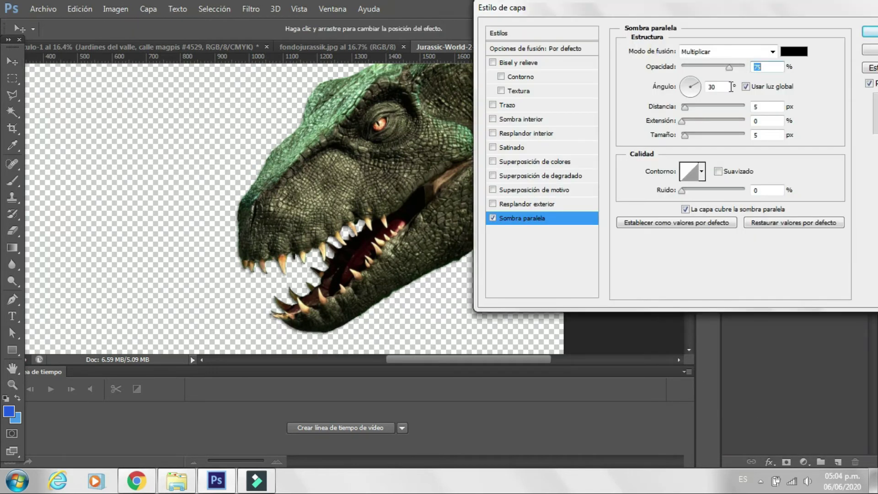
left_click(759, 106)
type("20")
key("Escape")
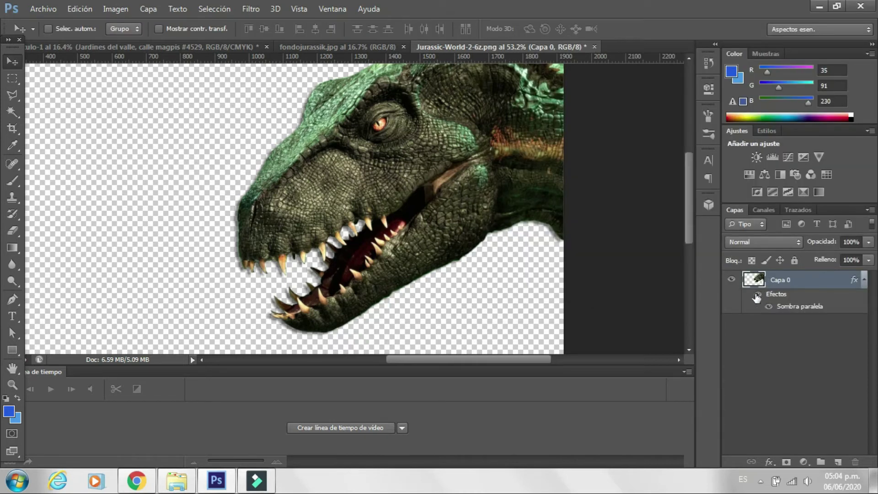
left_click(757, 294)
Drag the dinosaur into the Título-1 invitation, enlarge it about twice and move it up
mouse_move(271, 117)
left_mouse_down()
mouse_move(182, 50)
mouse_move(365, 153)
mouse_move(386, 121)
left_mouse_up()
key("ctrl+t")
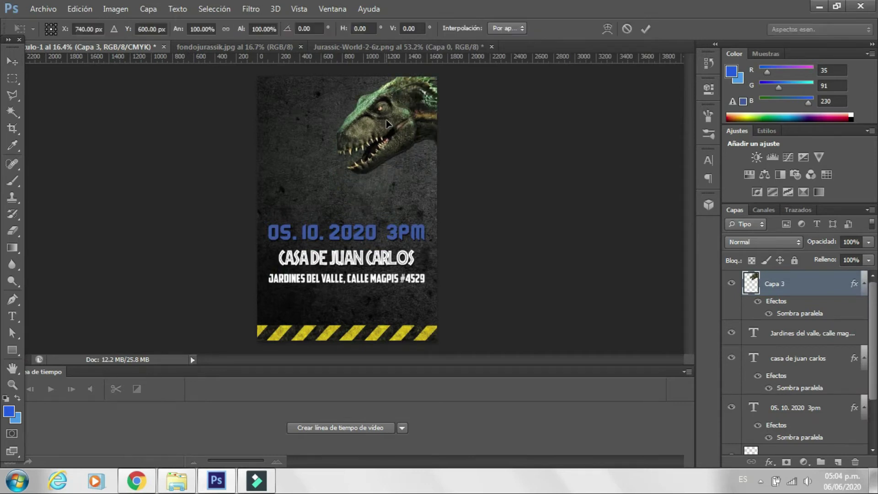
left_click_drag(233, 203, 63, 354)
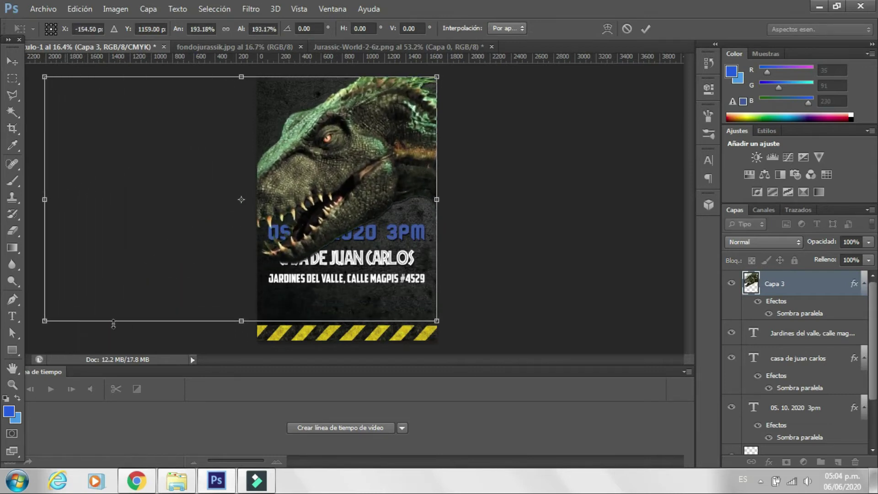
left_click_drag(337, 168, 338, 155)
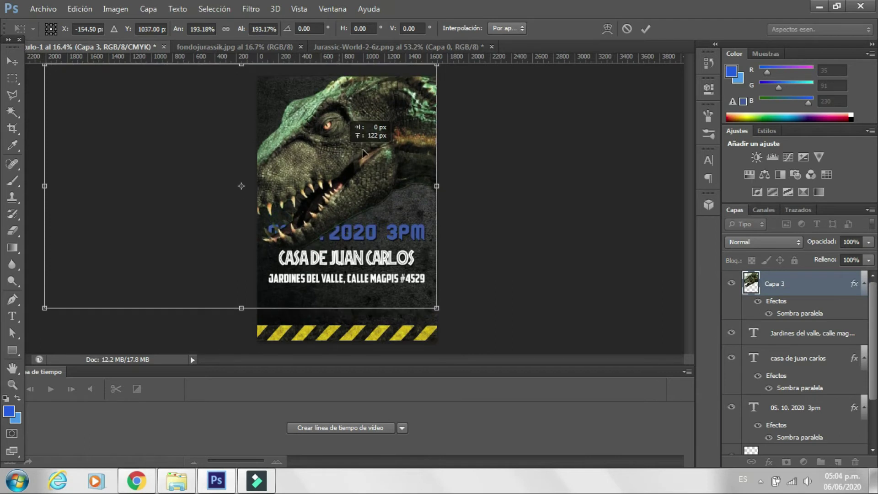
left_click(646, 28)
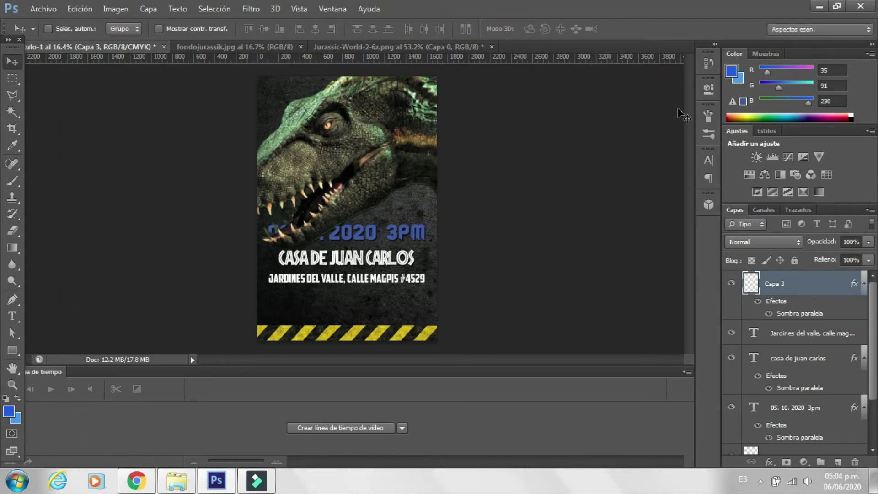
left_click(854, 245)
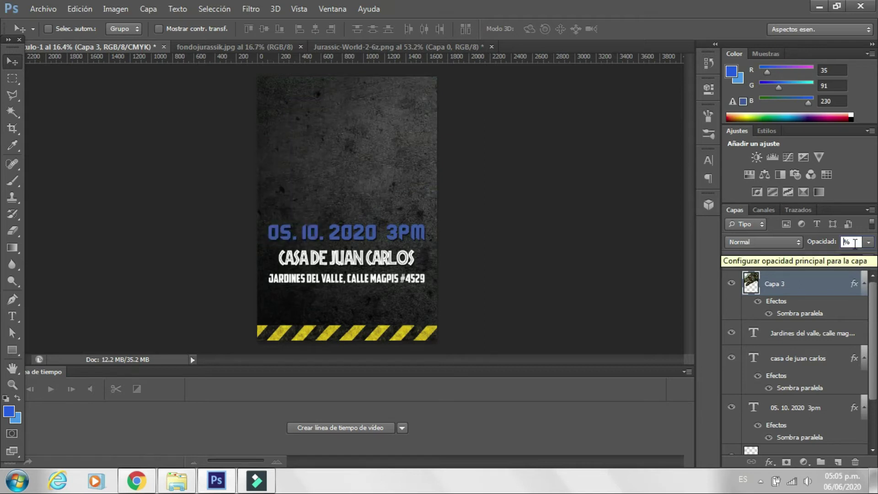
Set the dinosaur layer to 56% opacity and 73% fill
type("56")
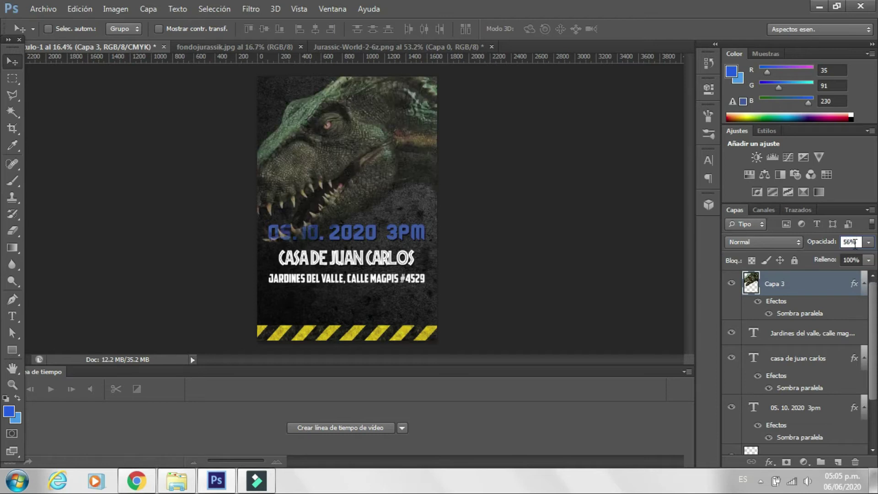
left_click(853, 260)
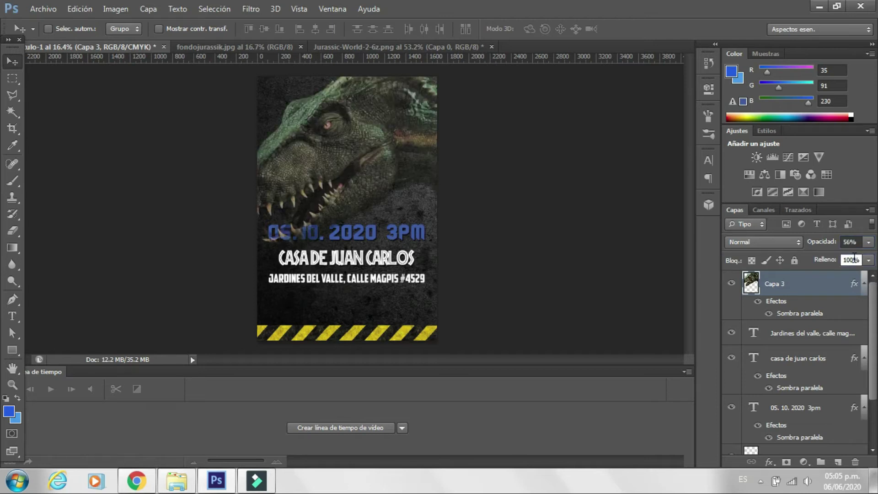
key("BackSpace")
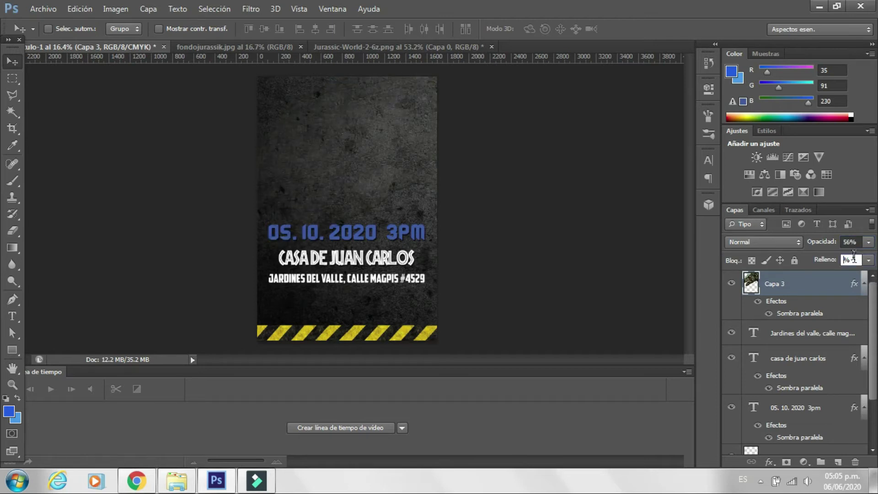
type("73")
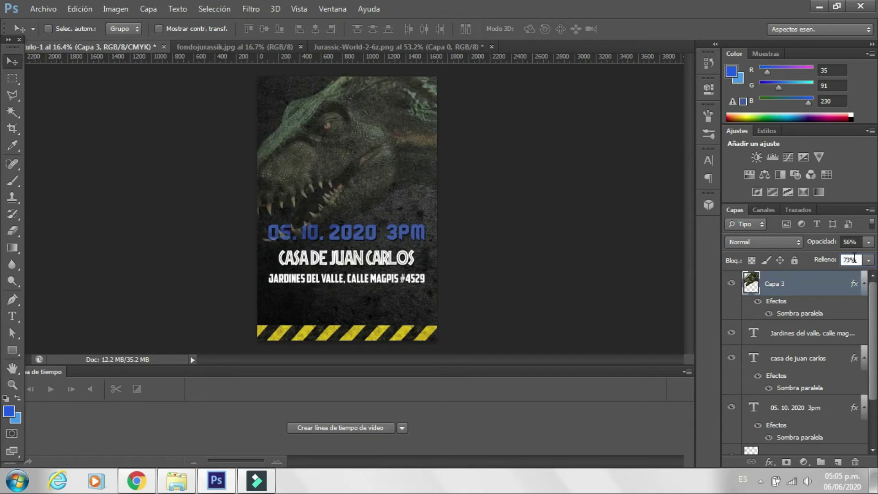
key("Return")
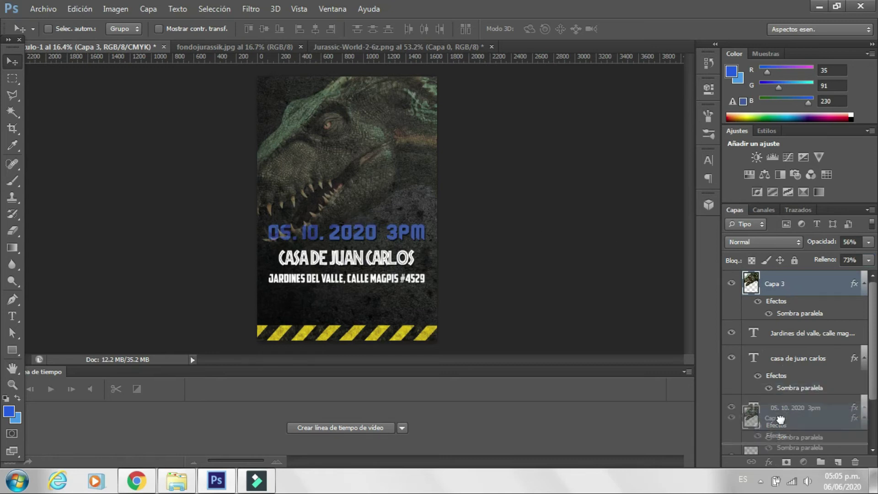
Move the dinosaur layer below the 05. 10. 2020 3pm date layer
left_click_drag(793, 287, 800, 411)
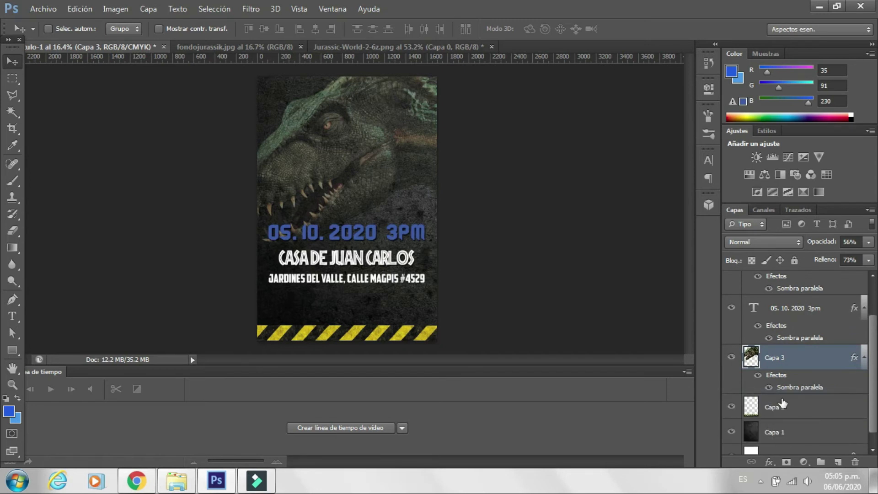
scroll(377, 256, "up", 2)
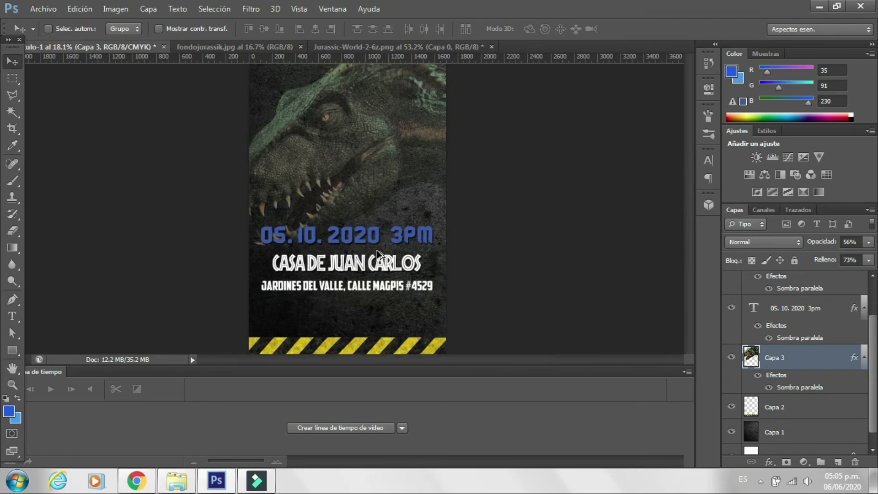
scroll(350, 251, "down", 1)
Open the logojurassic.psd file
left_click(59, 13)
left_click(60, 31)
left_click(332, 154)
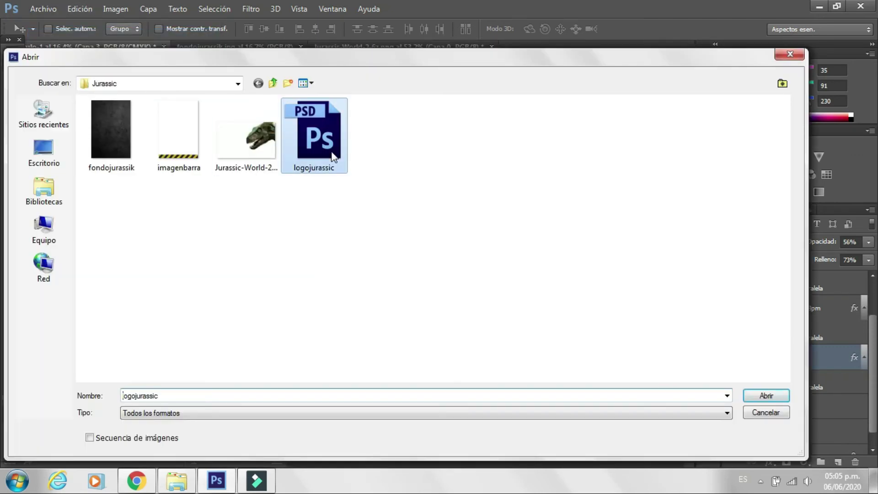
left_click(762, 396)
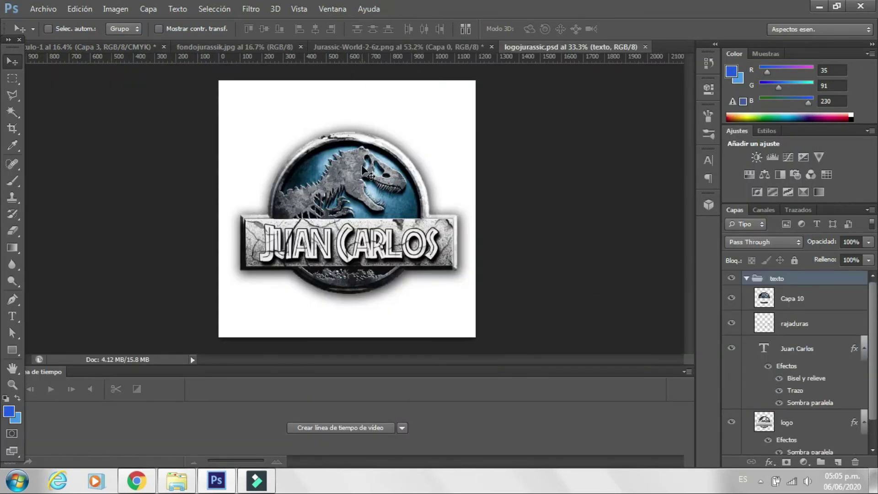
Drag the Juan Carlos logo onto the invitation, placing it above the blue date
scroll(757, 398, "down", 1)
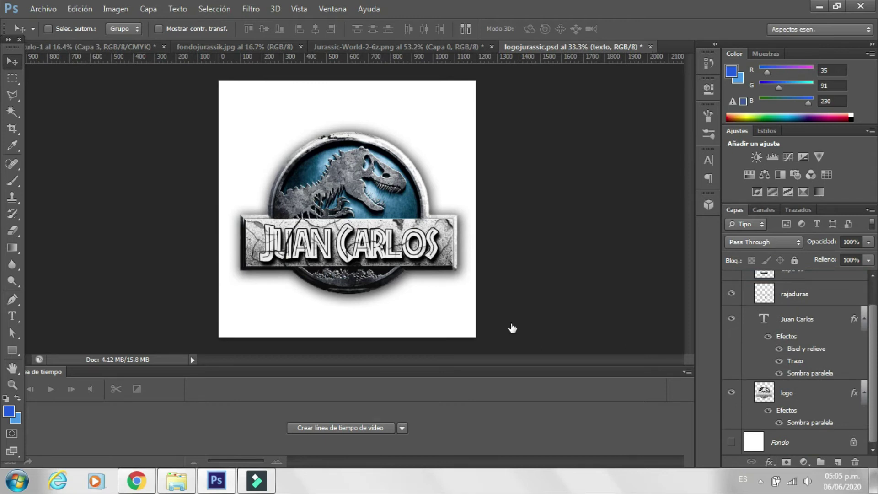
left_click_drag(171, 119, 199, 94)
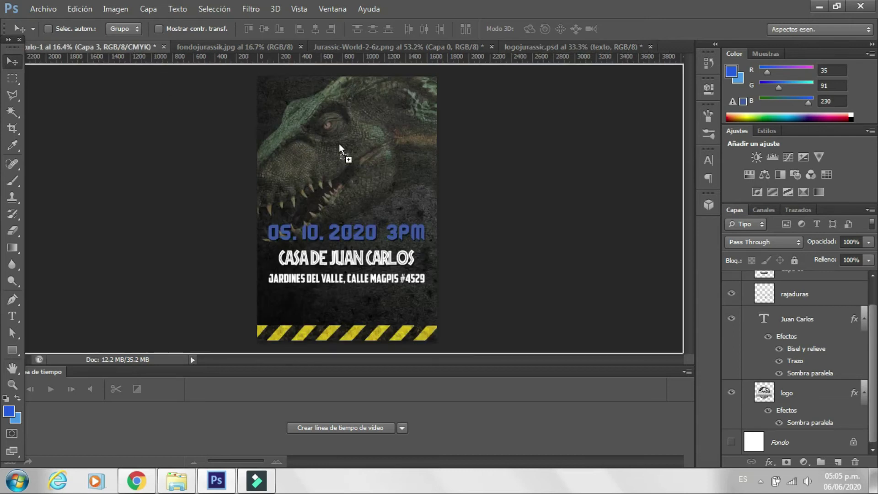
mouse_move(339, 144)
left_mouse_down()
mouse_move(353, 147)
mouse_move(347, 173)
mouse_move(357, 173)
left_mouse_up()
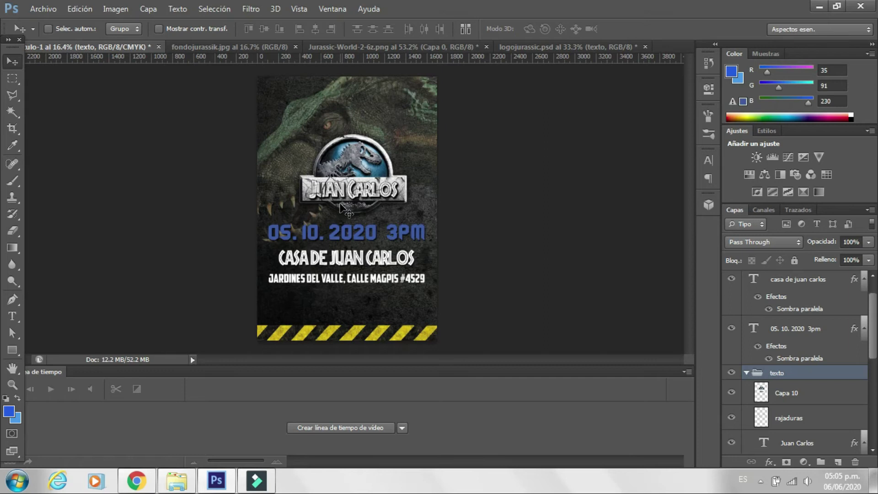
scroll(341, 208, "up", 2)
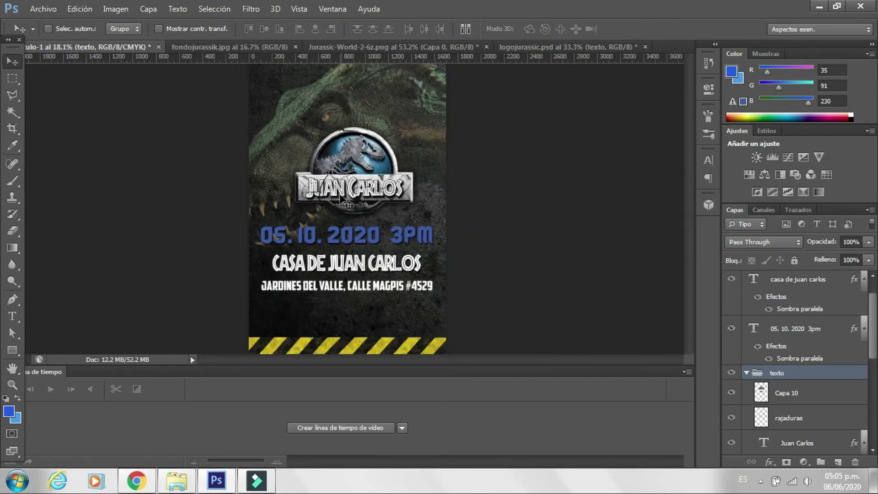
Paint the entire fondojurassik.jpg canvas with the blue foreground colour using the Brush
left_click(264, 46)
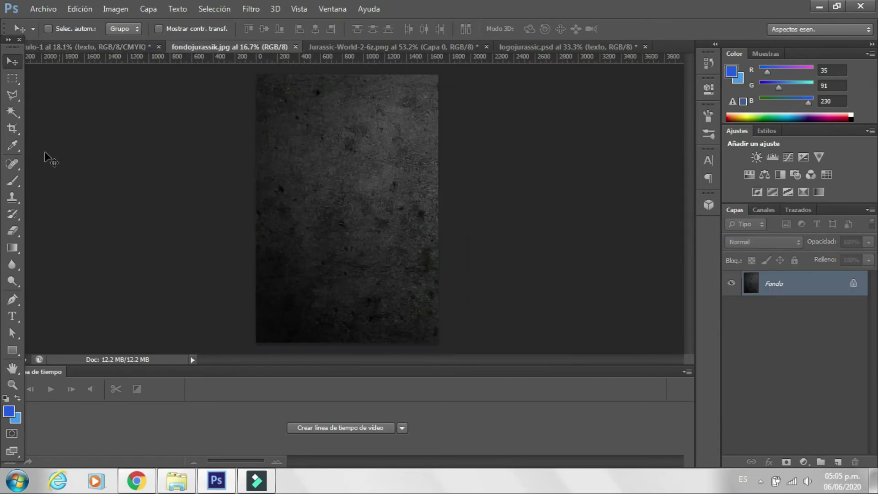
left_click(12, 181)
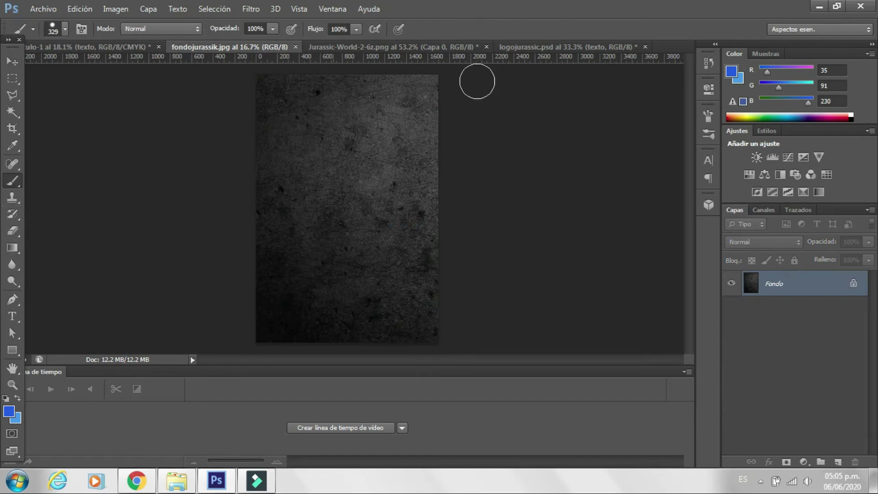
mouse_move(279, 91)
left_mouse_down()
mouse_move(554, 88)
mouse_move(283, 74)
left_mouse_up()
mouse_move(350, 110)
left_mouse_down()
mouse_move(74, 173)
mouse_move(380, 152)
mouse_move(135, 192)
left_mouse_up()
mouse_move(413, 161)
left_mouse_down()
mouse_move(27, 250)
mouse_move(602, 156)
mouse_move(276, 256)
mouse_move(547, 226)
left_mouse_up()
mouse_move(304, 299)
left_mouse_down()
mouse_move(274, 316)
mouse_move(506, 316)
mouse_move(317, 321)
left_mouse_up()
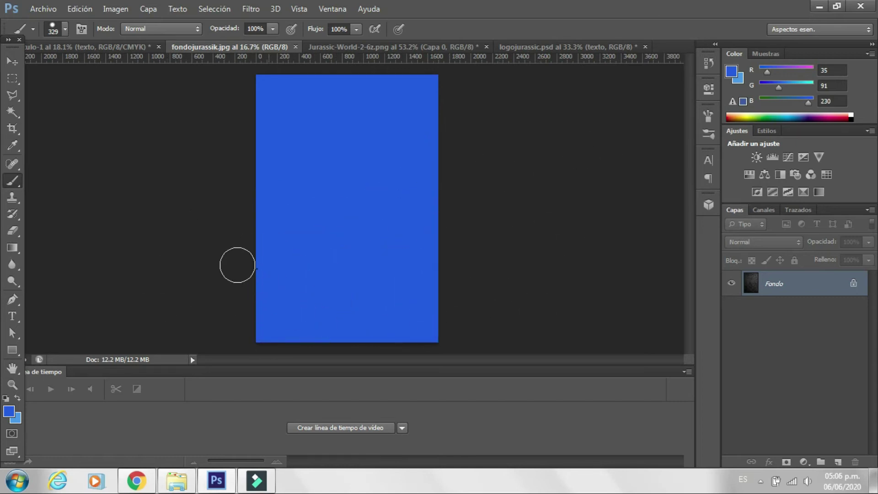
left_click(10, 64)
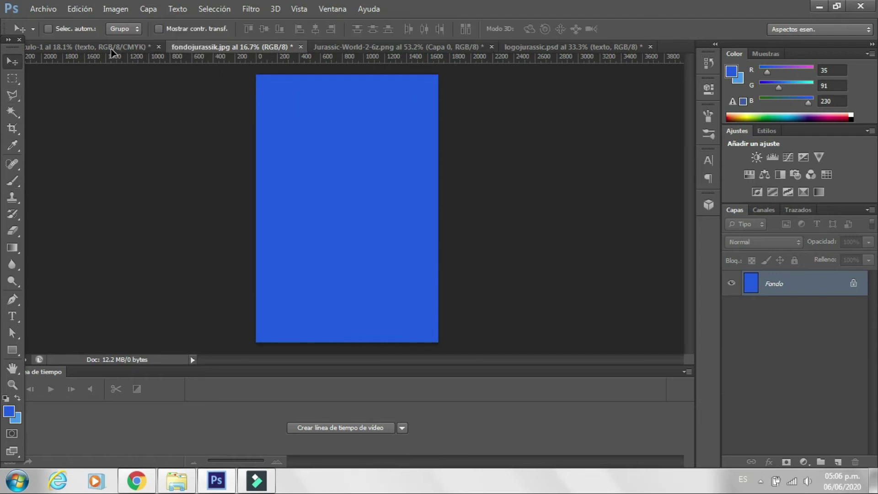
Drag the blue layer into the invitation, align it right and widen it across the poster
mouse_move(111, 50)
left_mouse_down()
mouse_move(330, 107)
mouse_move(409, 146)
left_mouse_up()
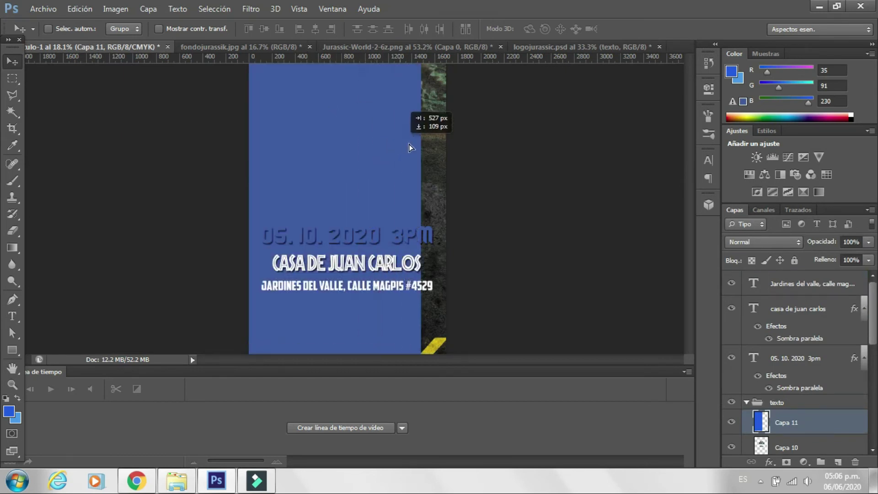
left_click_drag(408, 144, 410, 140)
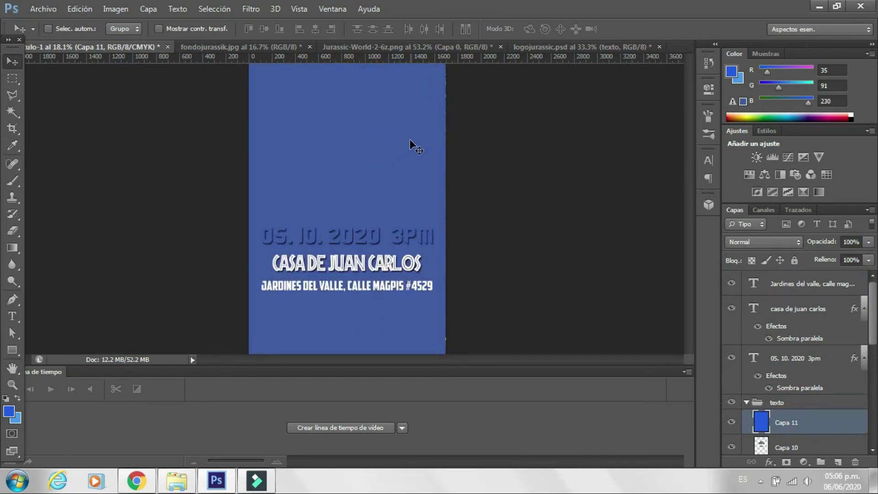
scroll(409, 138, "down", 1)
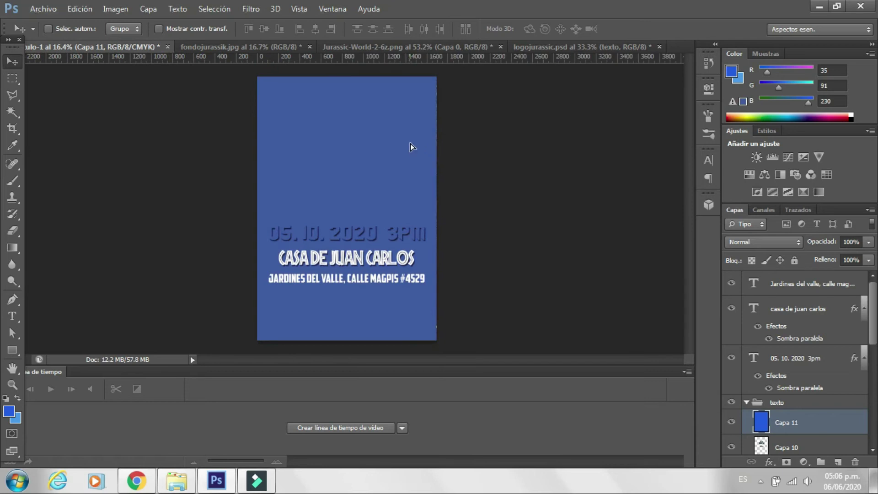
key("shift+Right")
key("shift+Right")
key("shift+Right")
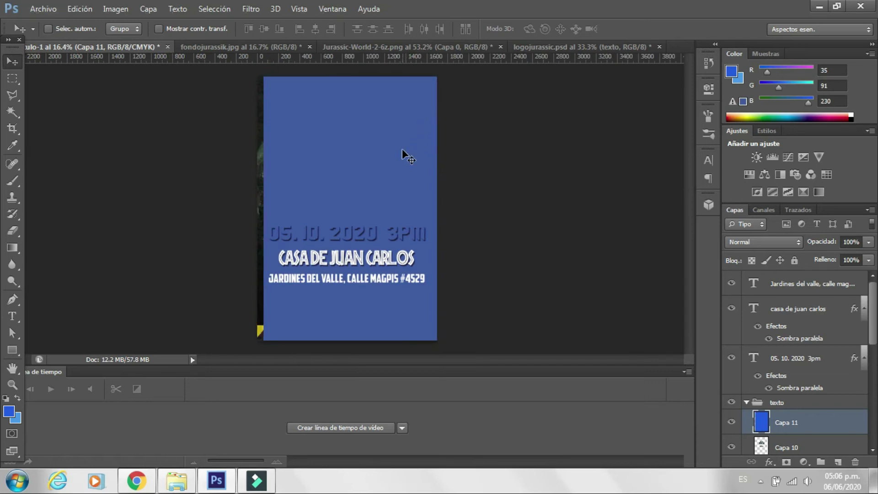
key("ctrl+t")
left_click_drag(254, 211, 248, 210)
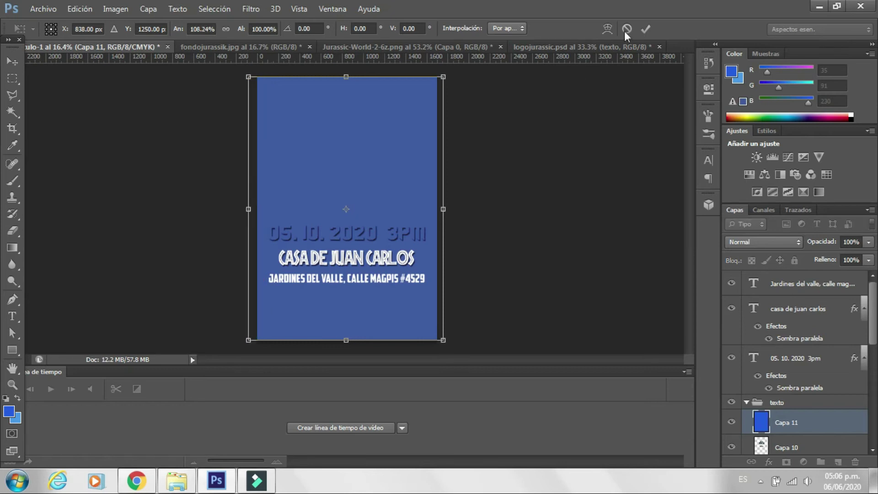
left_click(646, 29)
Move the blue layer Capa 11 below the logo in the Layers panel
scroll(813, 356, "down", 1)
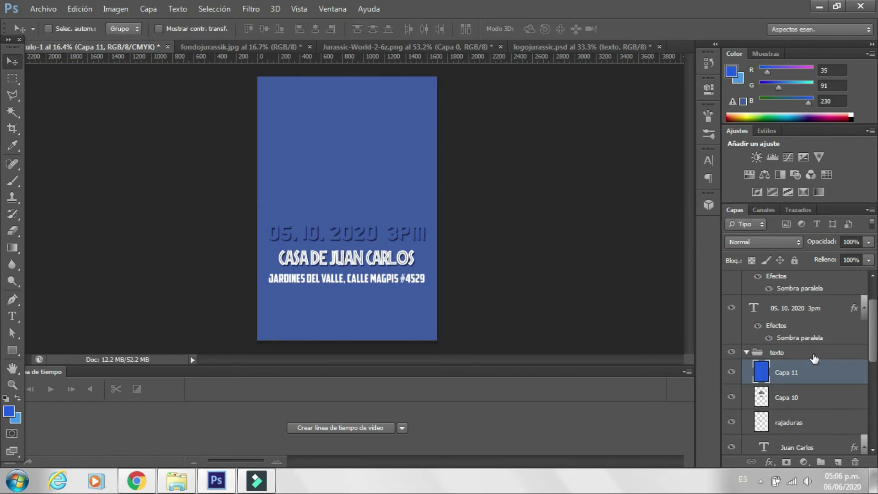
scroll(813, 338, "down", 2)
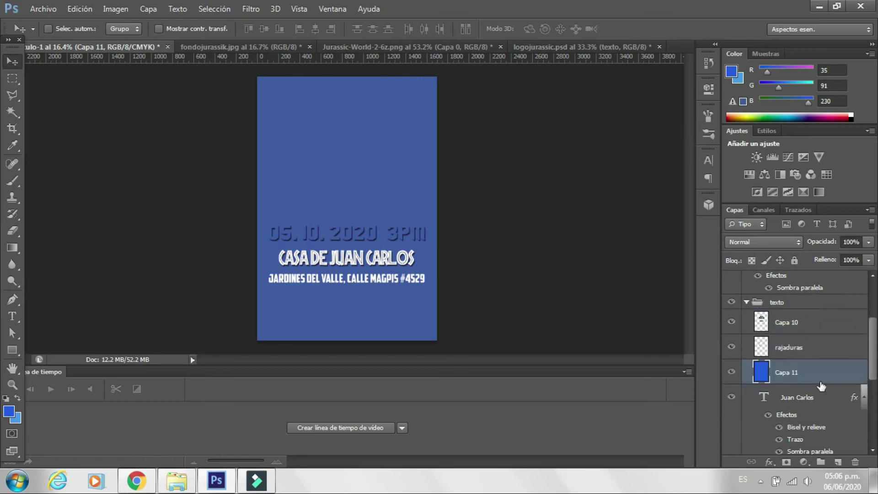
left_click_drag(818, 378, 821, 383)
scroll(822, 366, "down", 1)
left_click_drag(821, 304, 825, 431)
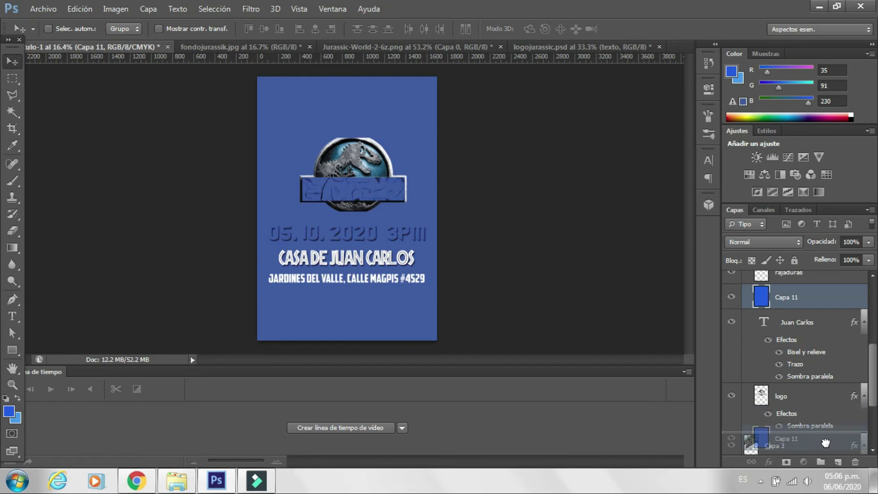
left_click_drag(825, 431, 828, 425)
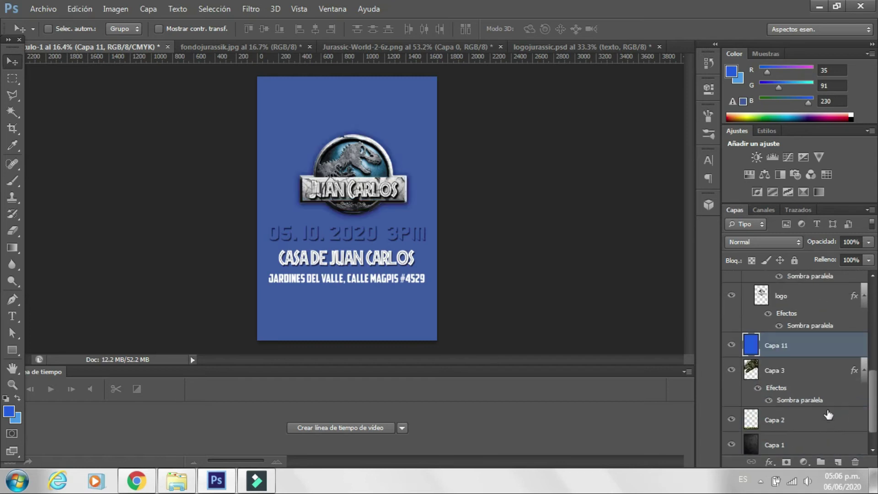
scroll(828, 414, "down", 1)
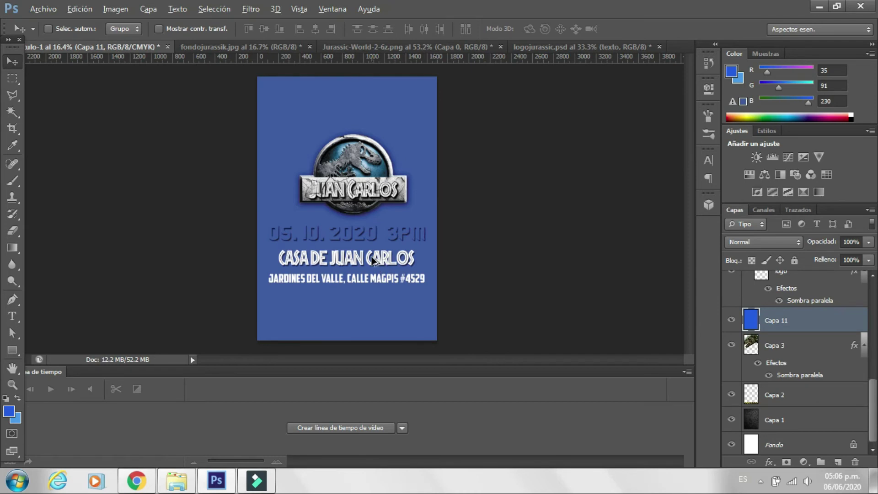
scroll(373, 259, "up", 1)
Set the blue layer's opacity to 56%, dismissing an out-of-range value error
left_click(852, 242)
key("BackSpace")
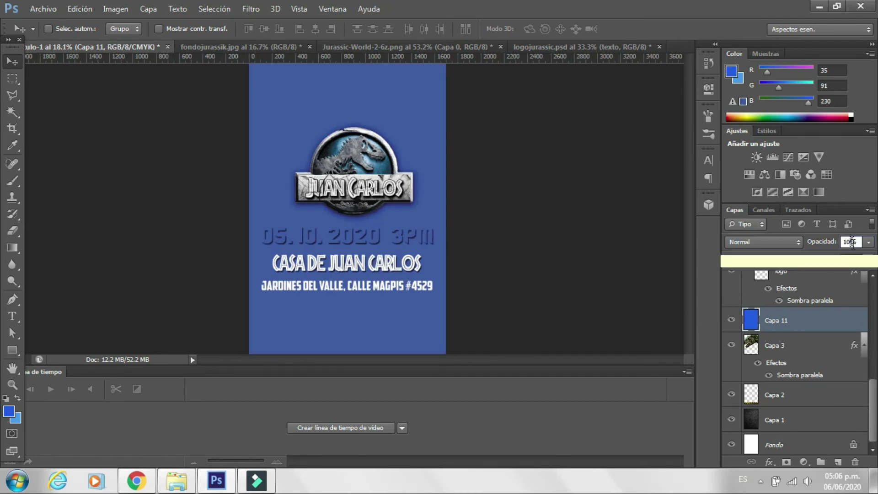
key("Return")
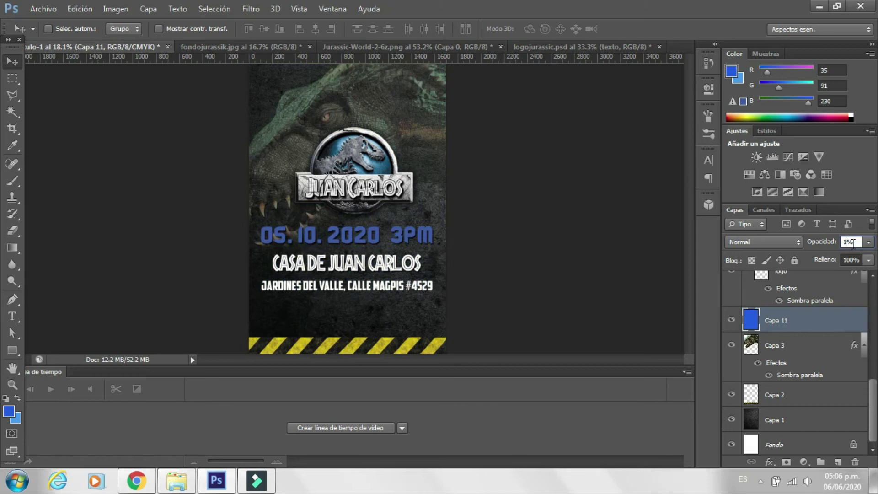
key("Return")
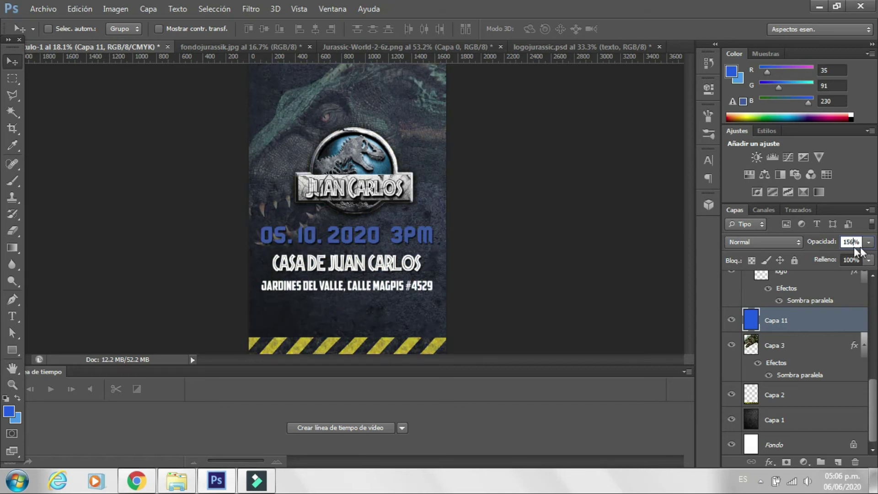
type("56")
key("Return")
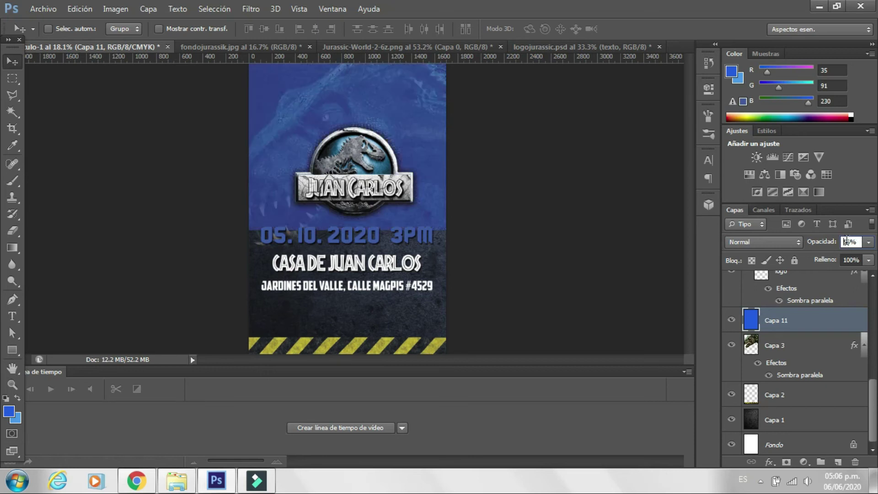
type("156")
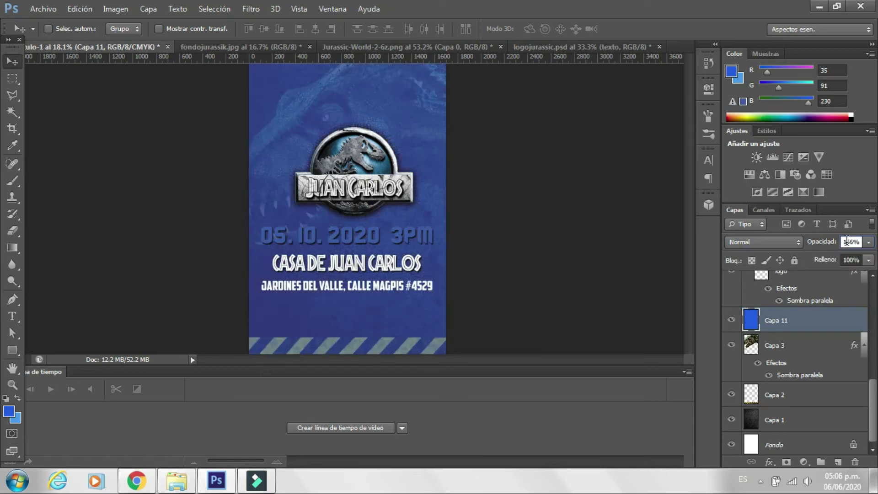
key("Return")
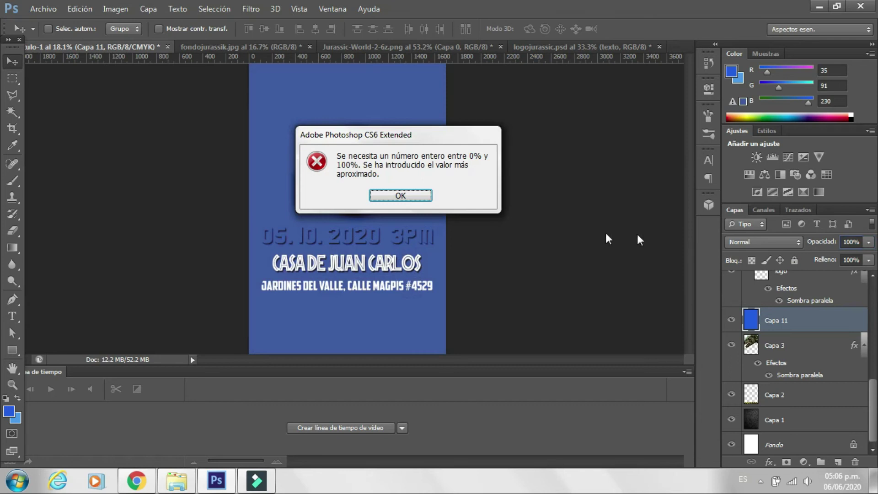
left_click(420, 197)
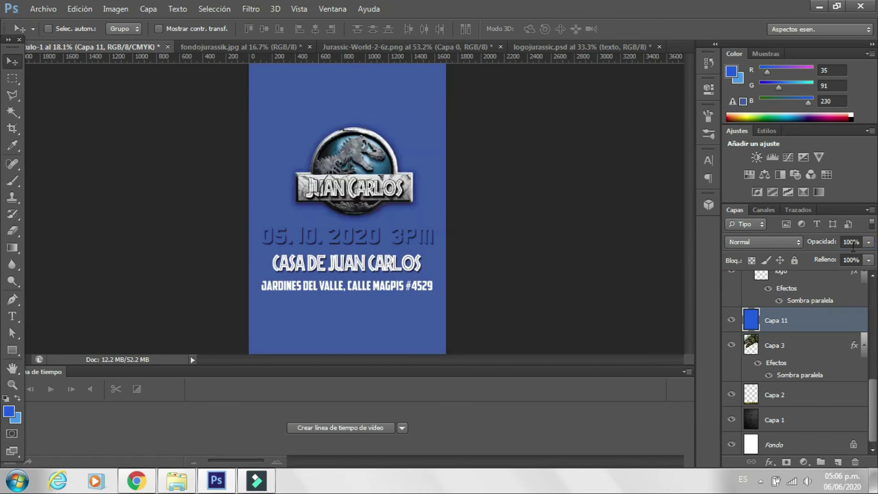
type("10")
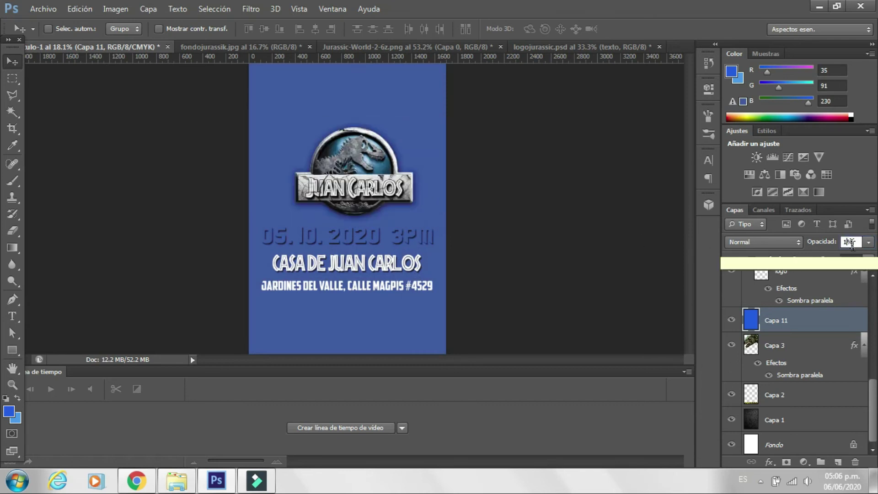
type("56")
key("Return")
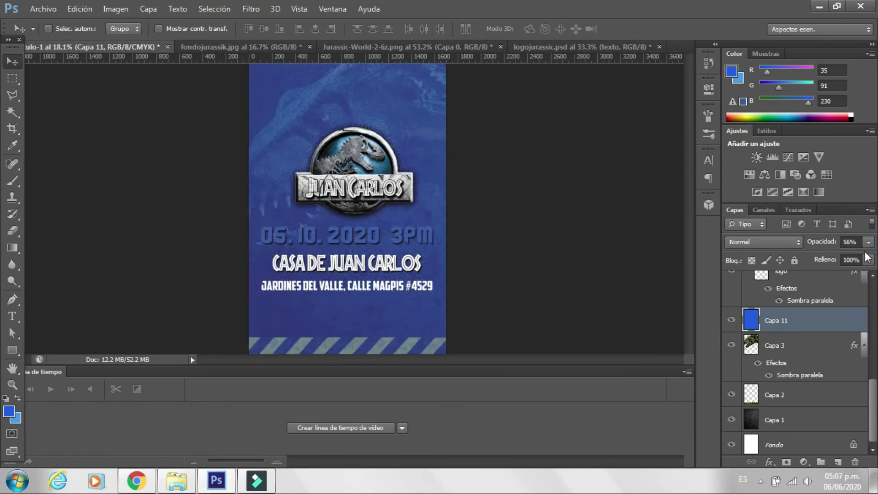
Lower the blue layer's fill to 18% with the Relleno slider
left_click(853, 260)
key("BackSpace")
type("7")
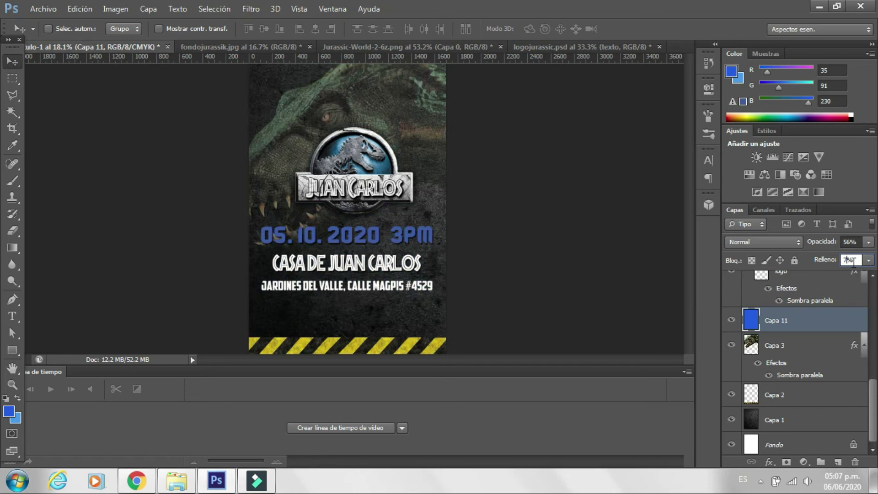
type("4")
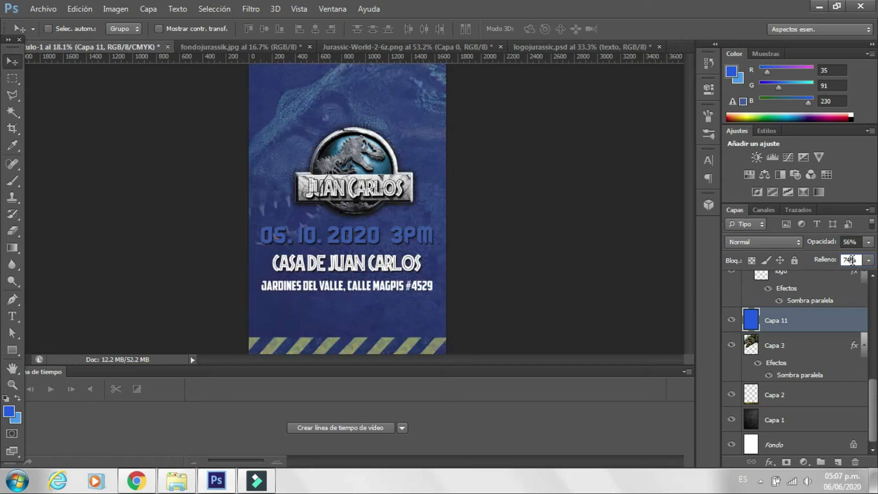
key("BackSpace")
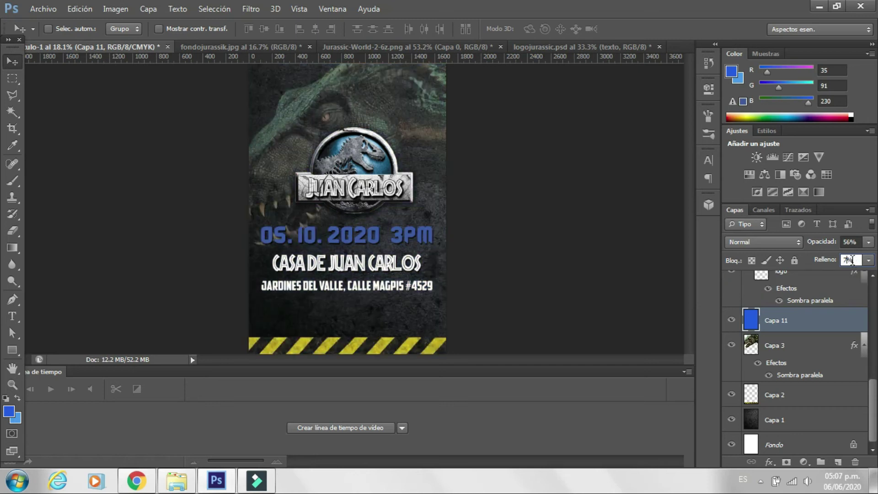
type("50")
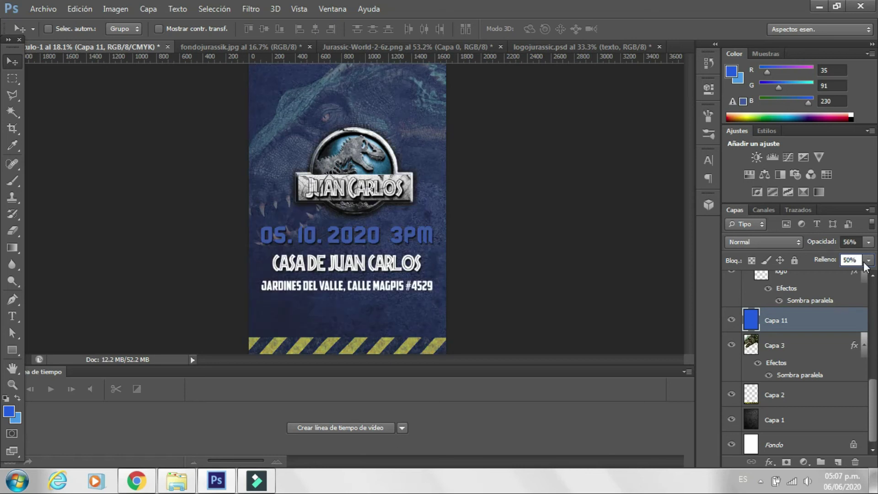
left_click(867, 259)
left_click_drag(825, 274, 808, 273)
left_click(814, 278)
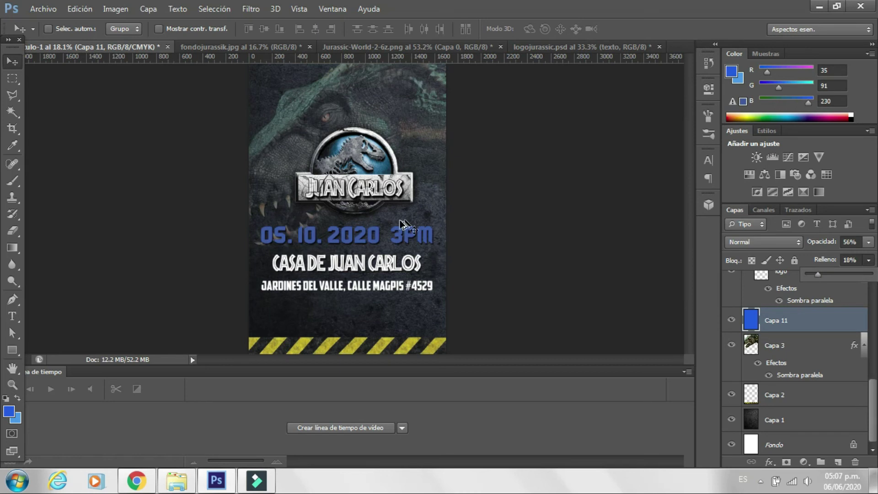
scroll(403, 225, "down", 1)
scroll(869, 379, "up", 5)
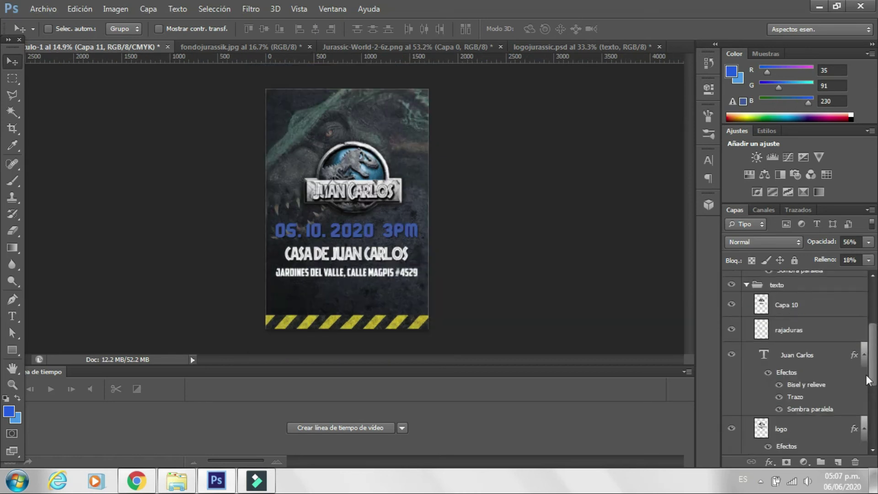
scroll(868, 380, "down", 5)
left_click(12, 317)
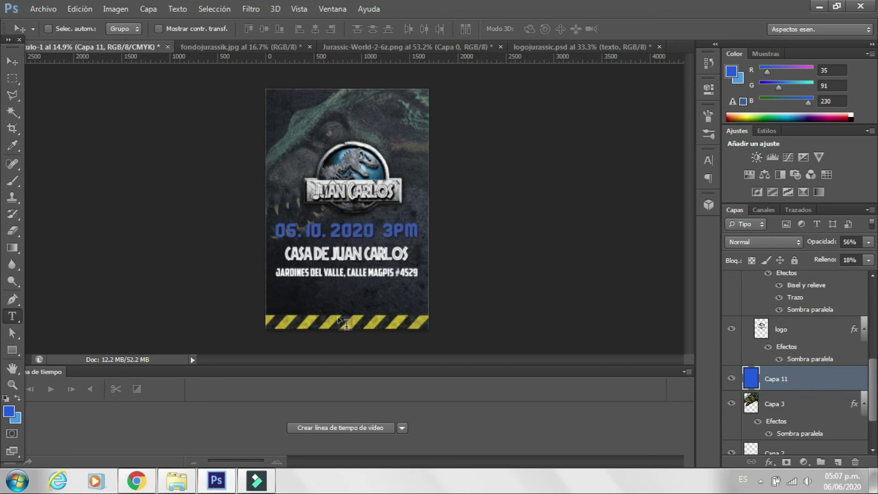
scroll(338, 297, "up", 1)
scroll(340, 297, "up", 1)
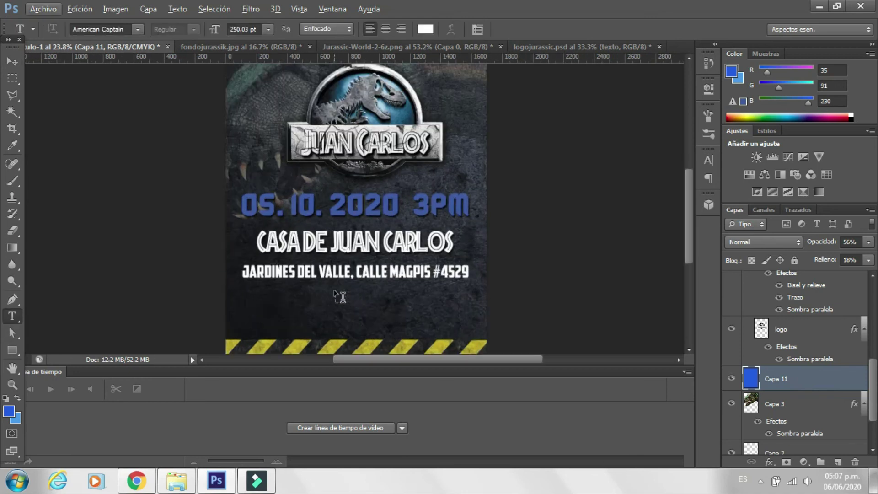
scroll(340, 296, "up", 1)
scroll(548, 320, "up", 1)
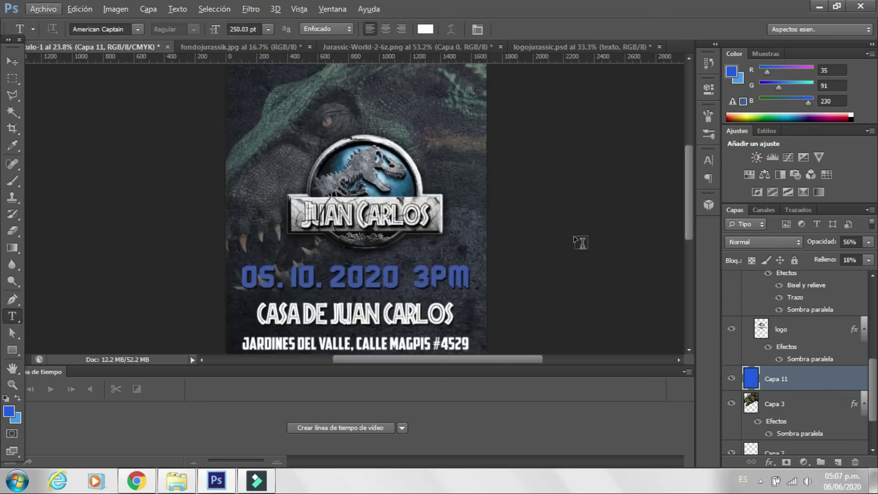
left_click(436, 201, "ctrl")
left_click(13, 61)
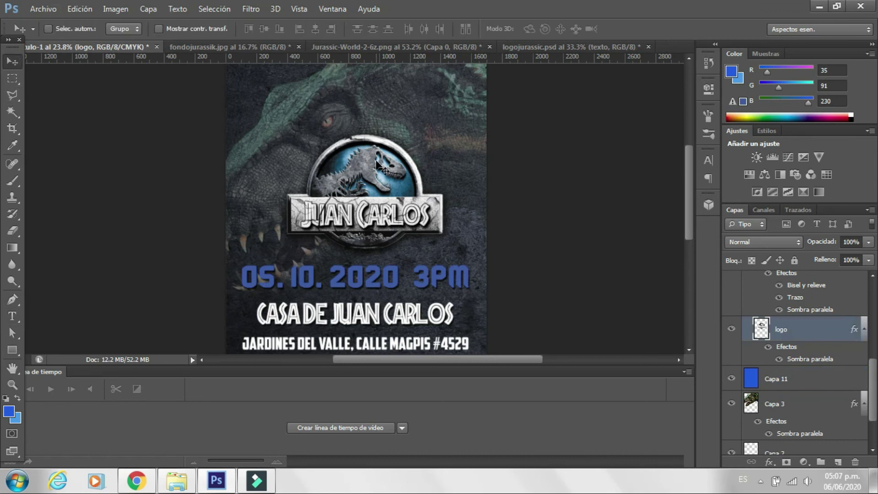
left_click_drag(376, 164, 378, 155)
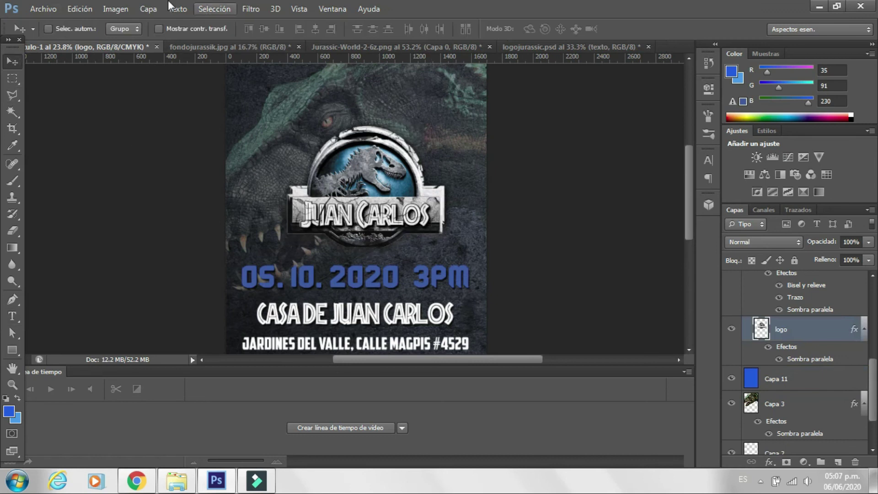
left_click(80, 9)
left_click(117, 33)
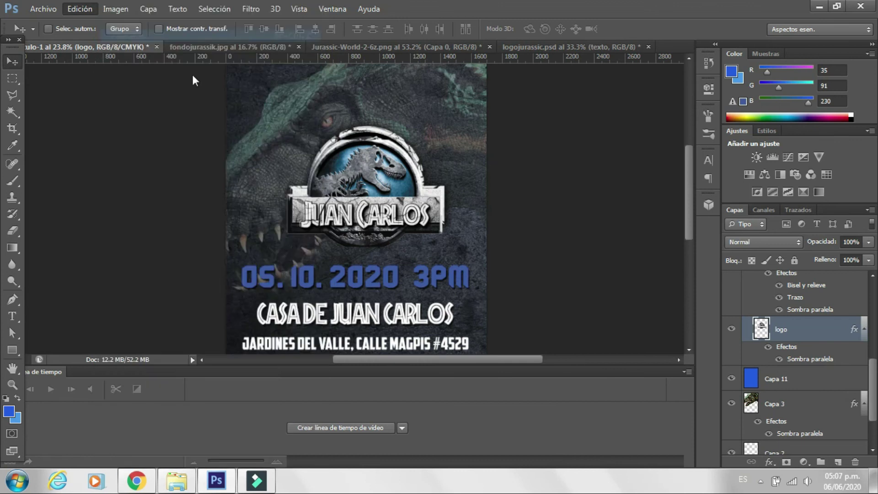
scroll(779, 313, "down", 2)
scroll(779, 314, "down", 3)
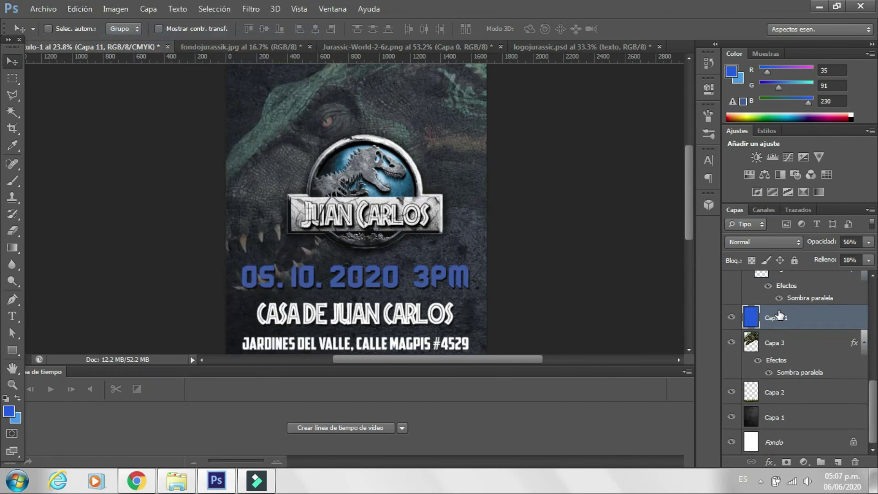
scroll(408, 288, "down", 3)
scroll(408, 287, "down", 1)
scroll(410, 286, "down", 2, "alt")
scroll(407, 274, "down", 1, "alt")
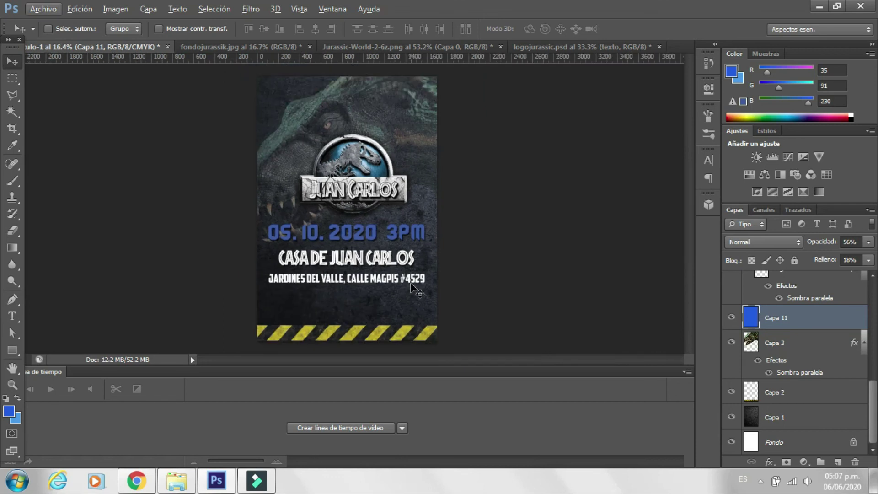
Add the text 'NO FALTES!!' on a new line below the address
left_click(13, 315)
scroll(343, 313, "up", 2, "alt")
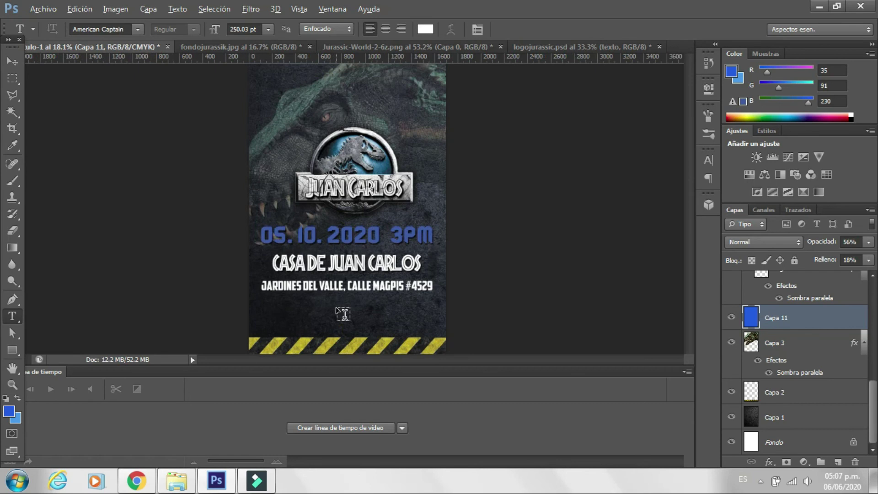
scroll(342, 313, "up", 3, "alt")
scroll(343, 313, "down", 3)
scroll(338, 309, "up", 1, "alt")
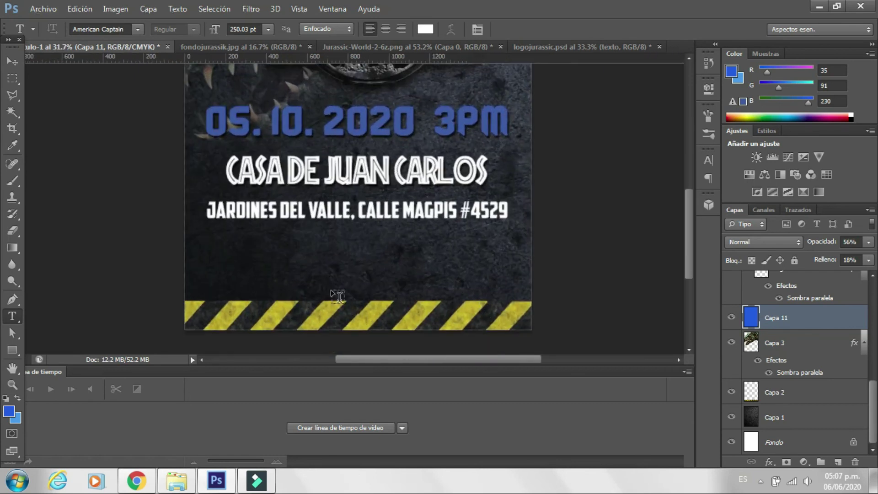
left_click(274, 249)
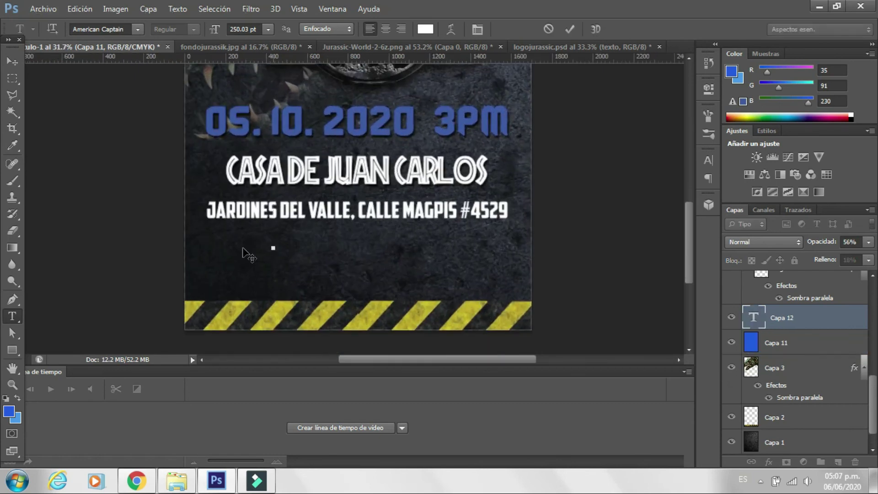
type("NO")
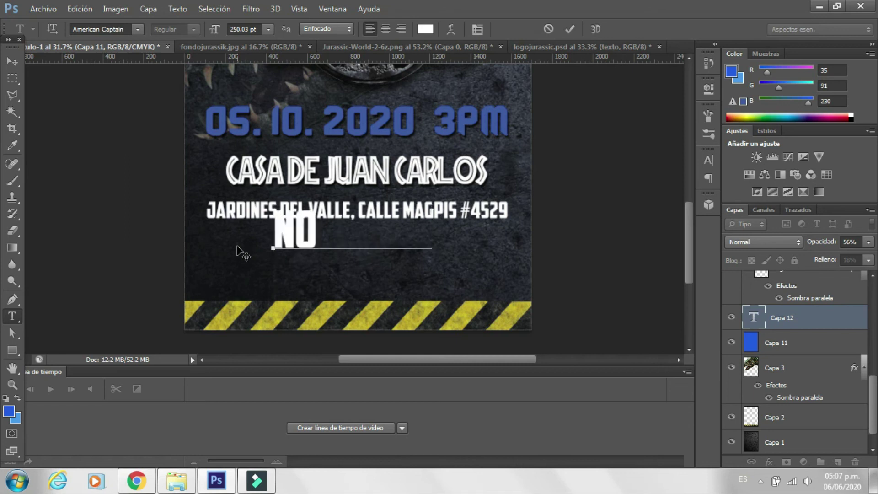
type(" FALTES!!")
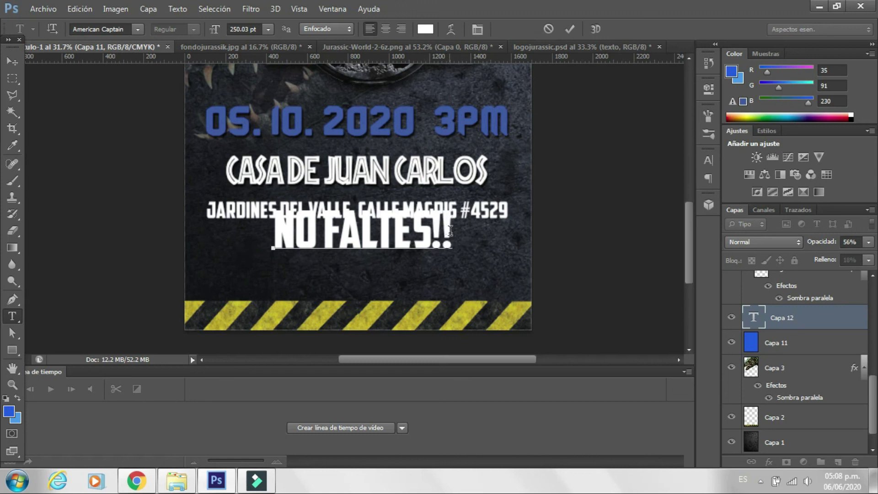
Colour the NO FALTES!! text blue 235be6 to match the date and commit it
key("ctrl+a")
left_click(425, 29)
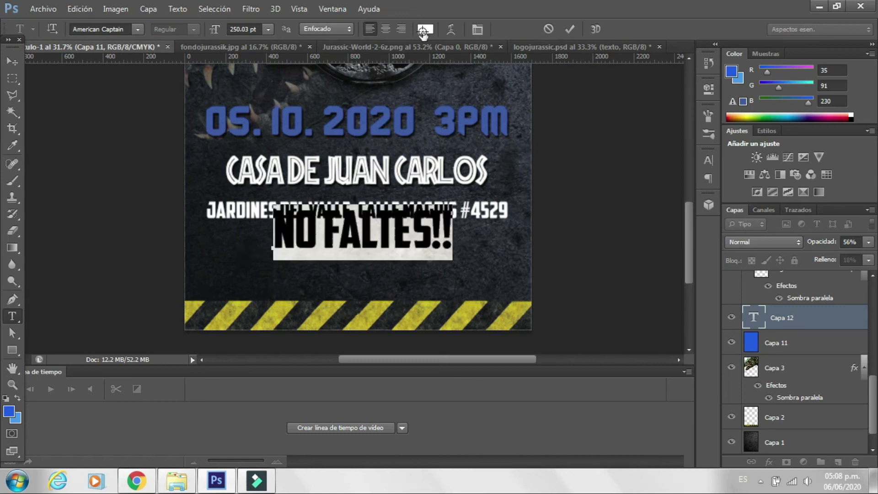
left_click(730, 69)
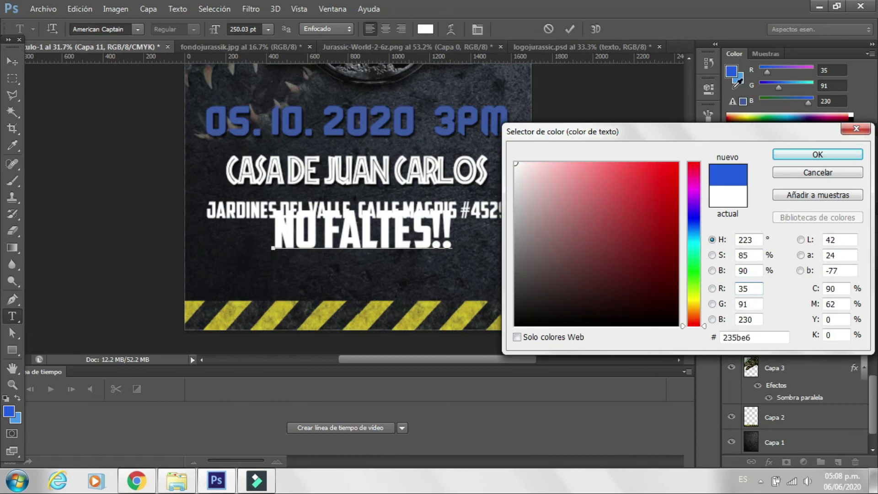
left_click(783, 151)
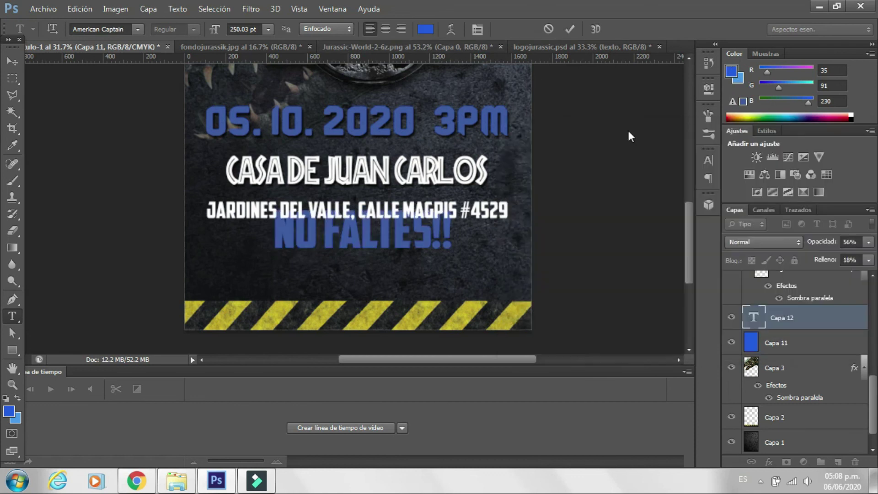
left_click(569, 30)
Move NO FALTES!! down above the hazard stripes and set it in the Elbrush font
key("v")
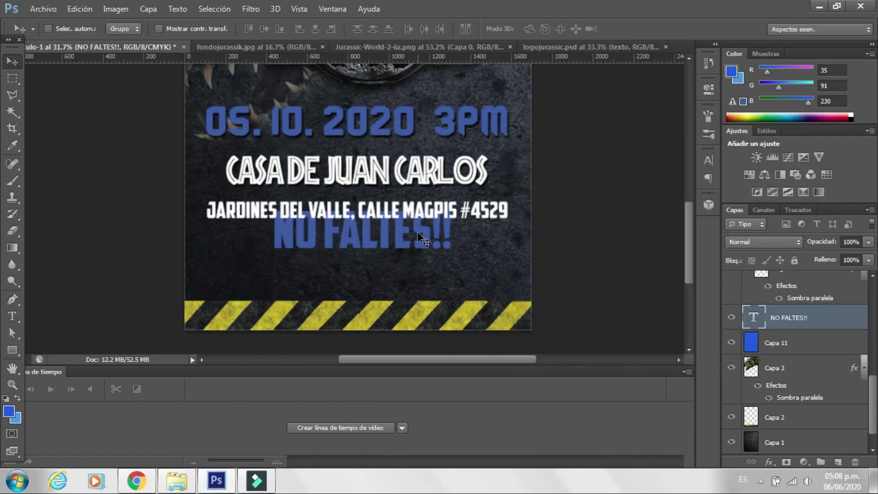
left_click_drag(418, 241, 415, 265)
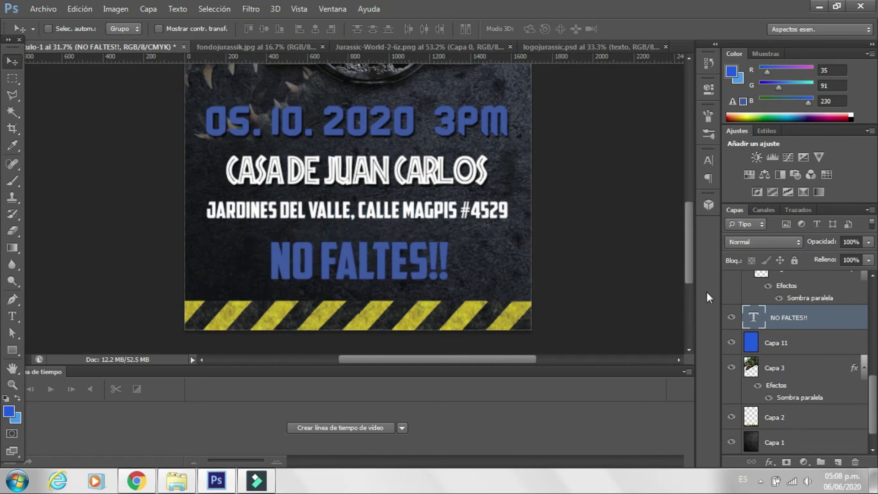
key("t")
double_click(753, 317)
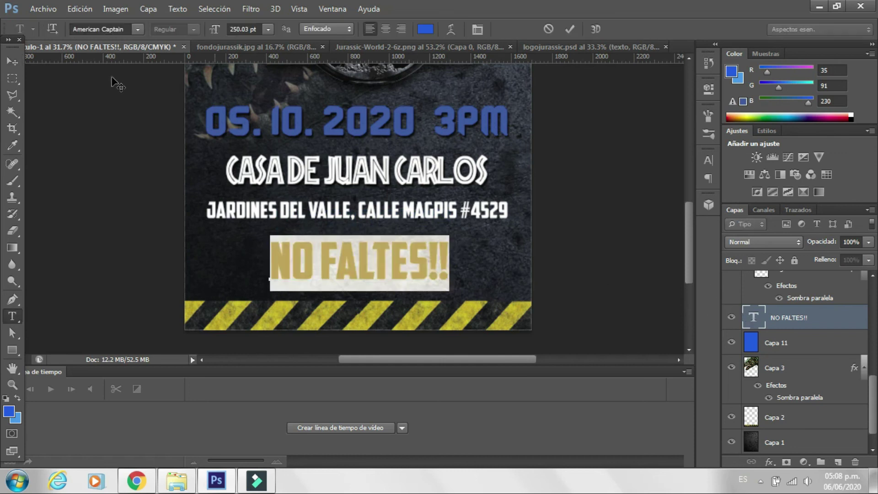
left_click(114, 32)
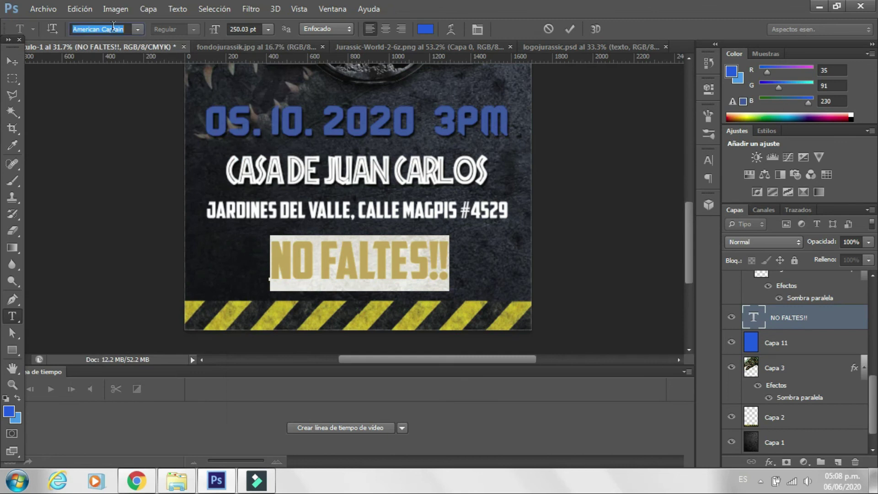
type("Elbrush")
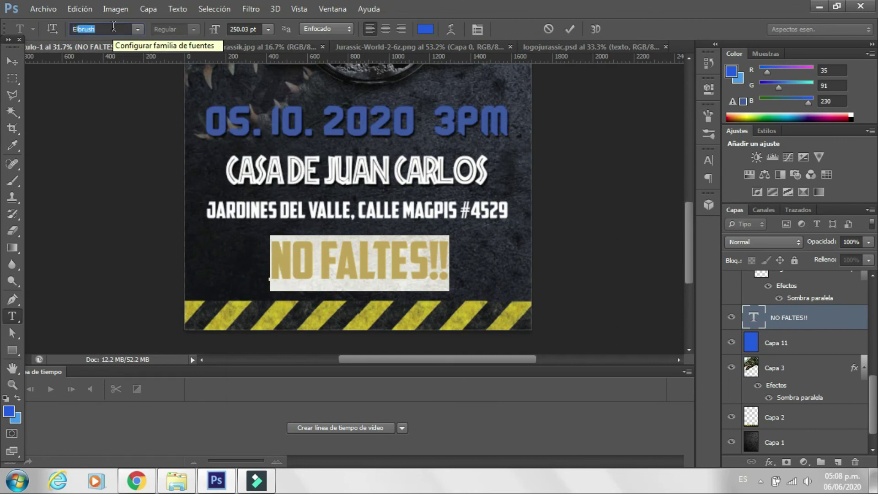
key("Return")
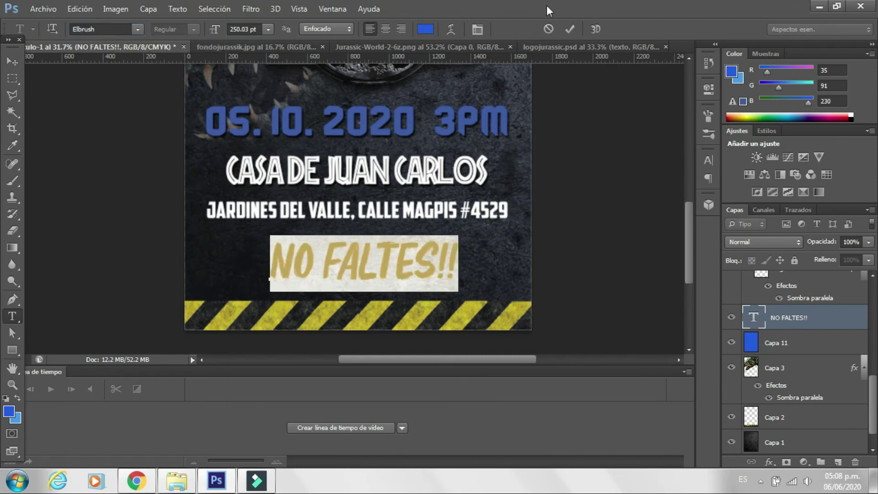
key("ctrl+Return")
Give NO FALTES!! a drop shadow (Sombra paralela) with a 12 px distance
key("v")
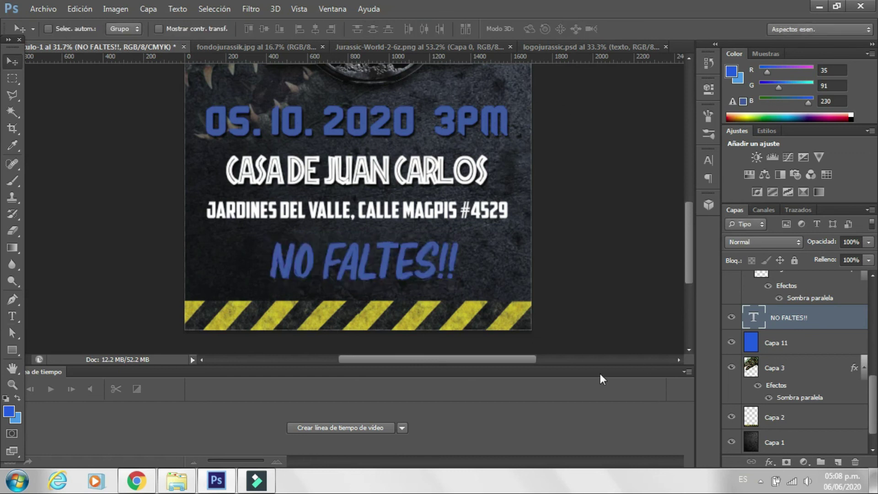
left_click(770, 461)
left_click(770, 456)
left_click(757, 108)
key("BackSpace")
type("12")
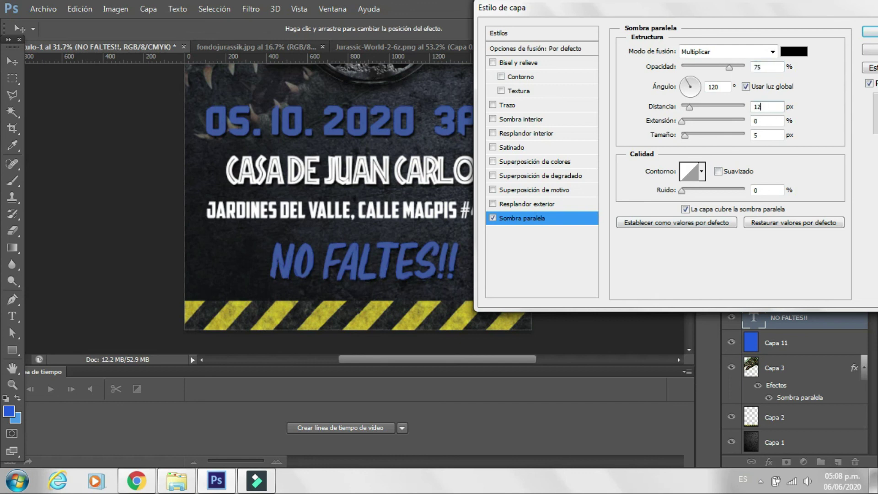
key("Return")
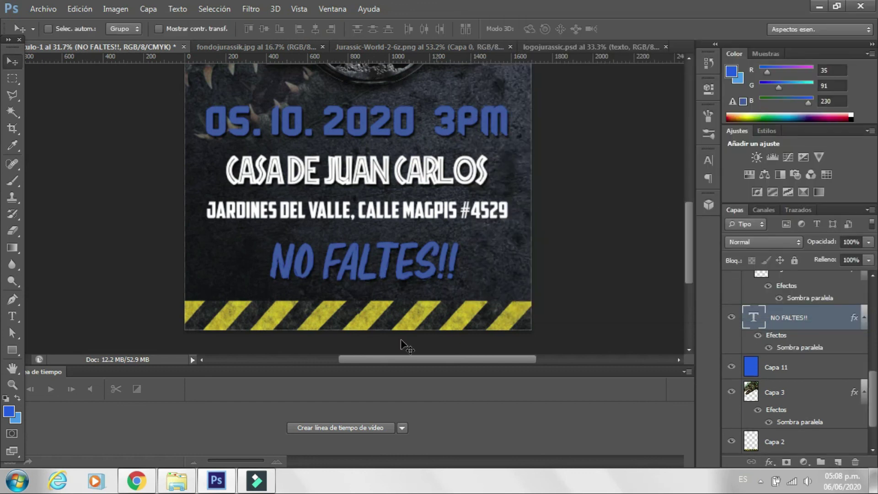
scroll(336, 352, "down", 1)
Nudge the texto group with the Juan Carlos logo slightly upward, just above the blue date
scroll(336, 353, "down", 2)
scroll(336, 353, "down", 1)
scroll(336, 353, "down", 1)
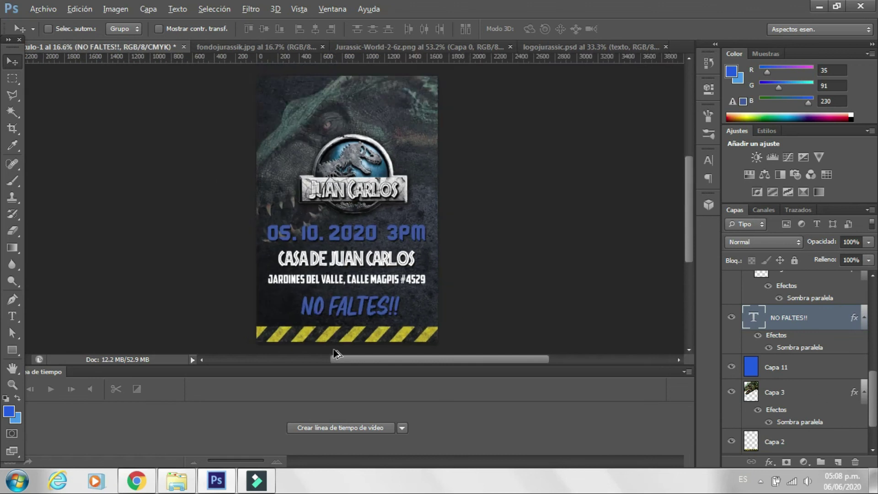
scroll(760, 378, "up", 2)
scroll(759, 376, "up", 2)
scroll(754, 375, "up", 2)
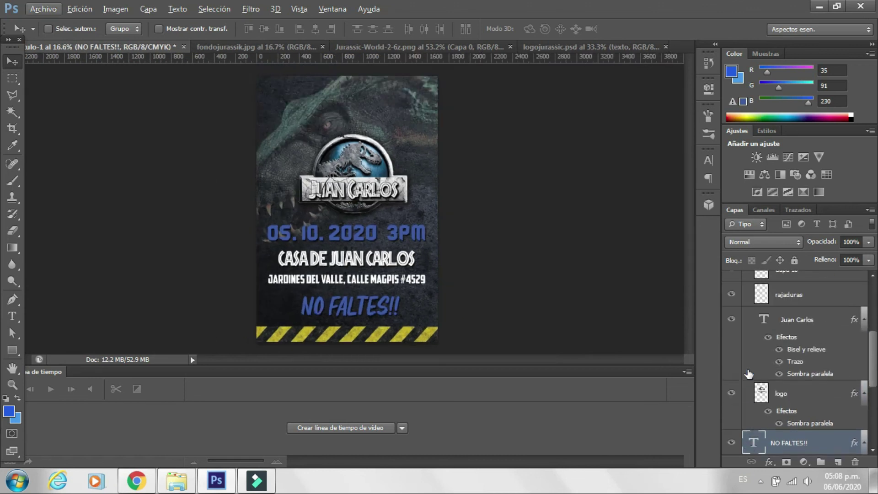
scroll(749, 374, "up", 1)
scroll(749, 374, "up", 2)
left_click(754, 399)
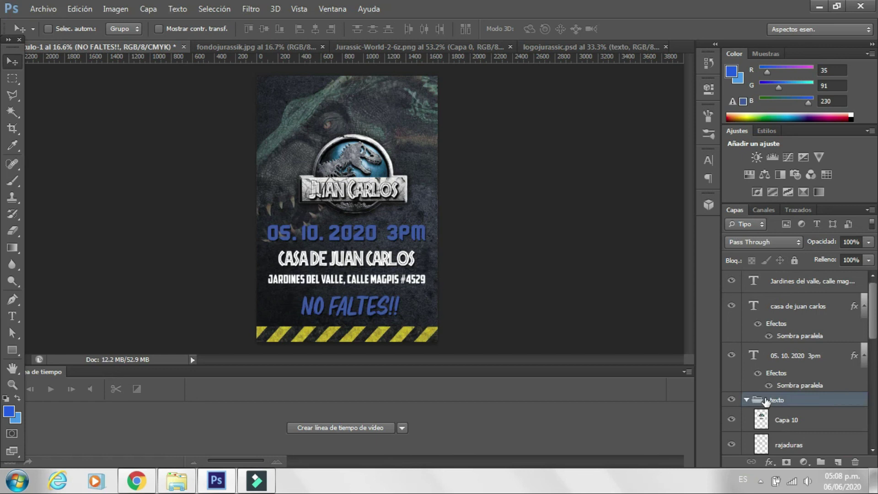
left_click_drag(334, 163, 332, 160)
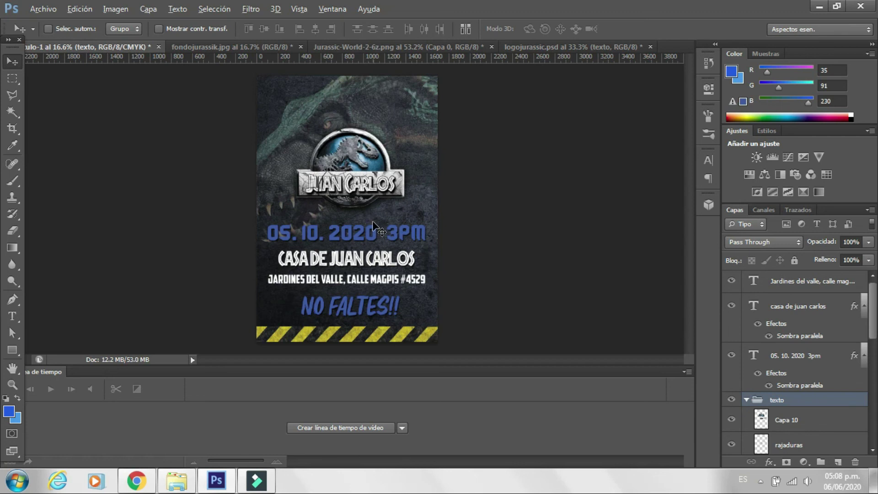
scroll(372, 221, "up", 1)
scroll(372, 220, "down", 1)
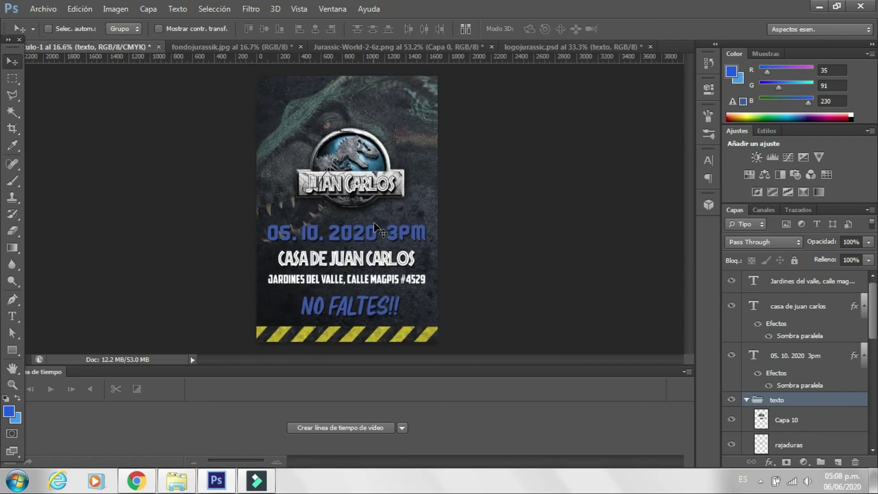